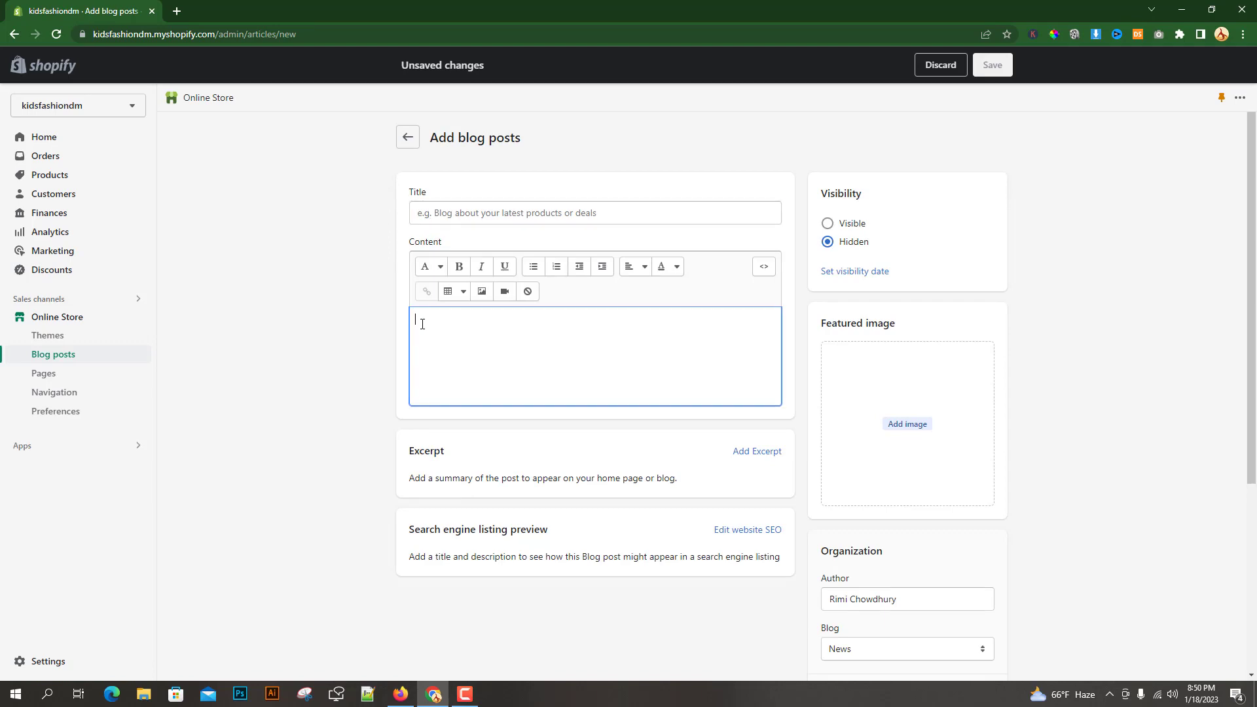
# - Open the Shutterfly article on children's quotes in a new browser tab and look through its quote sections
pyautogui.click(177, 13)
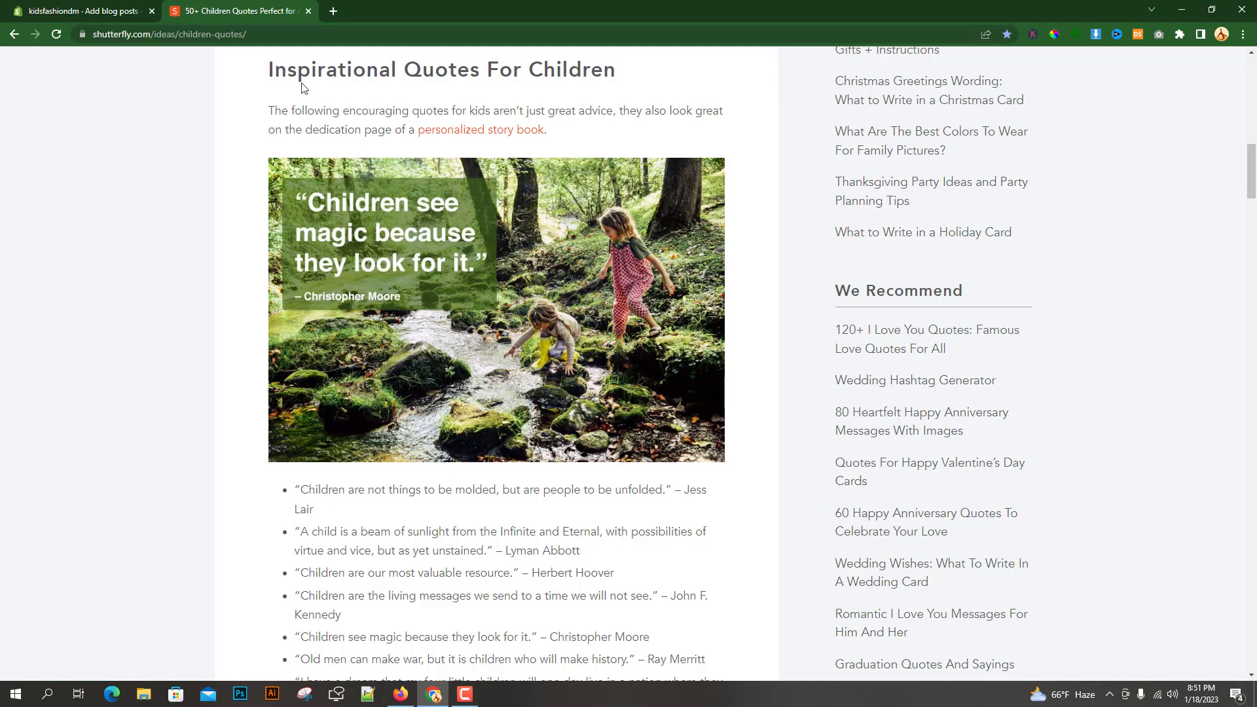
pyautogui.scroll(-7, 452, 364)
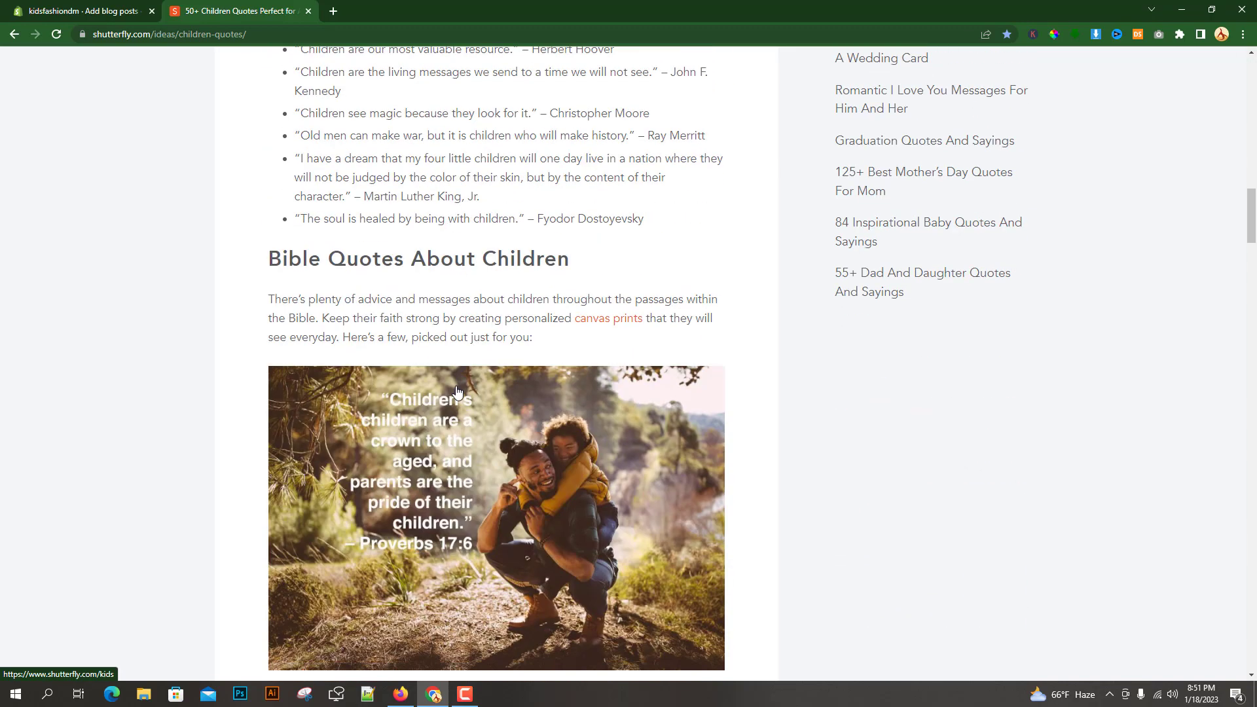
pyautogui.scroll(-4, 465, 373)
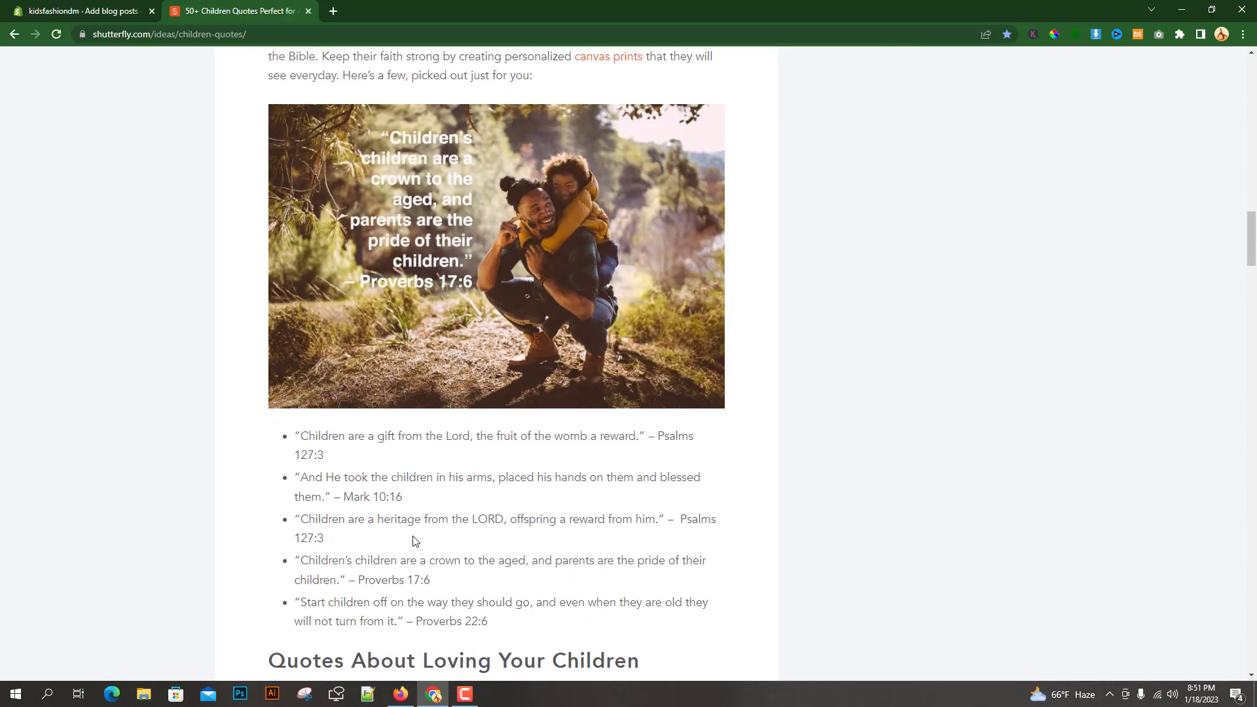
pyautogui.scroll(1, 320, 523)
pyautogui.scroll(12, 92, 177)
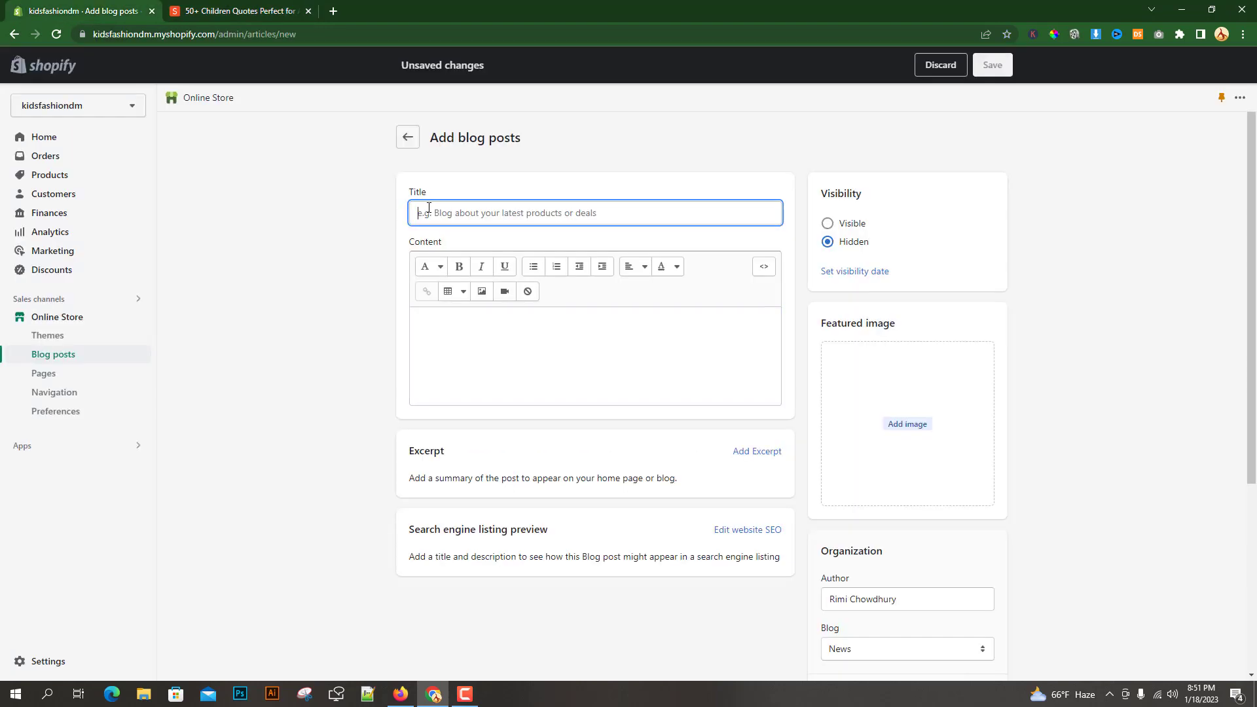
# - Title the blog post "Inspirational Quotes For Children" and paste the article's introductory paragraph for that section as the content
pyautogui.rightClick(421, 208)
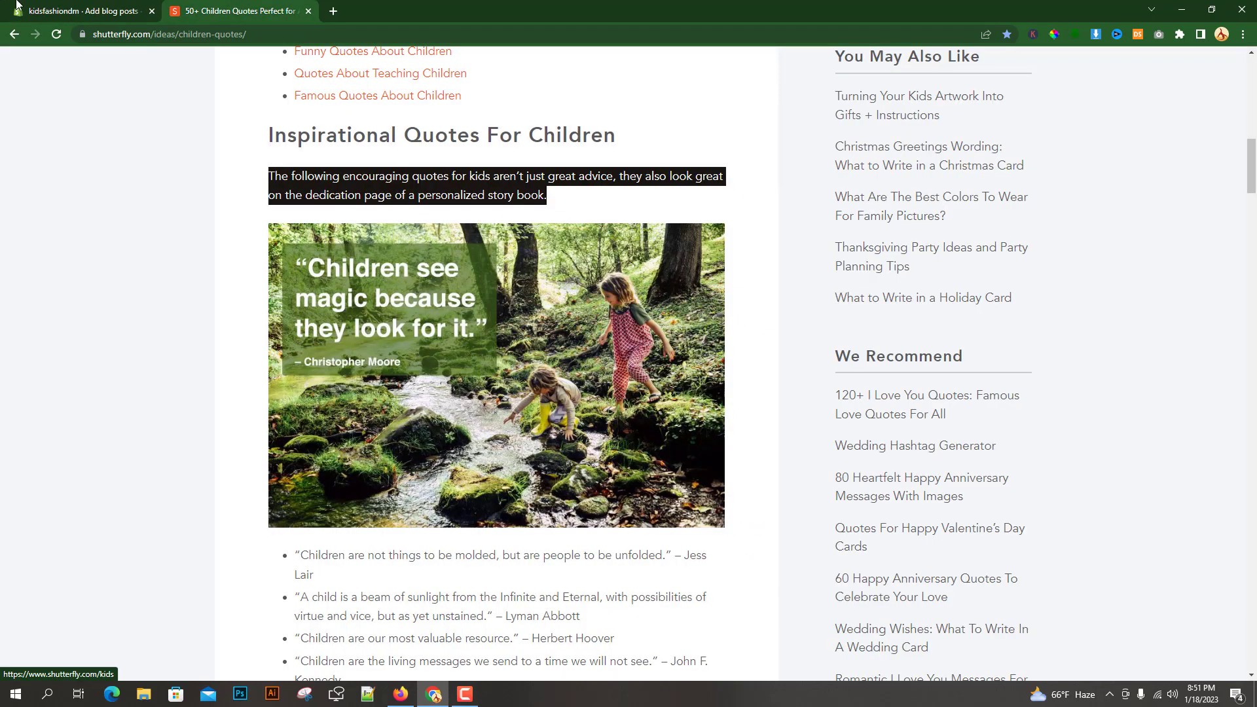
pyautogui.click(45, 8)
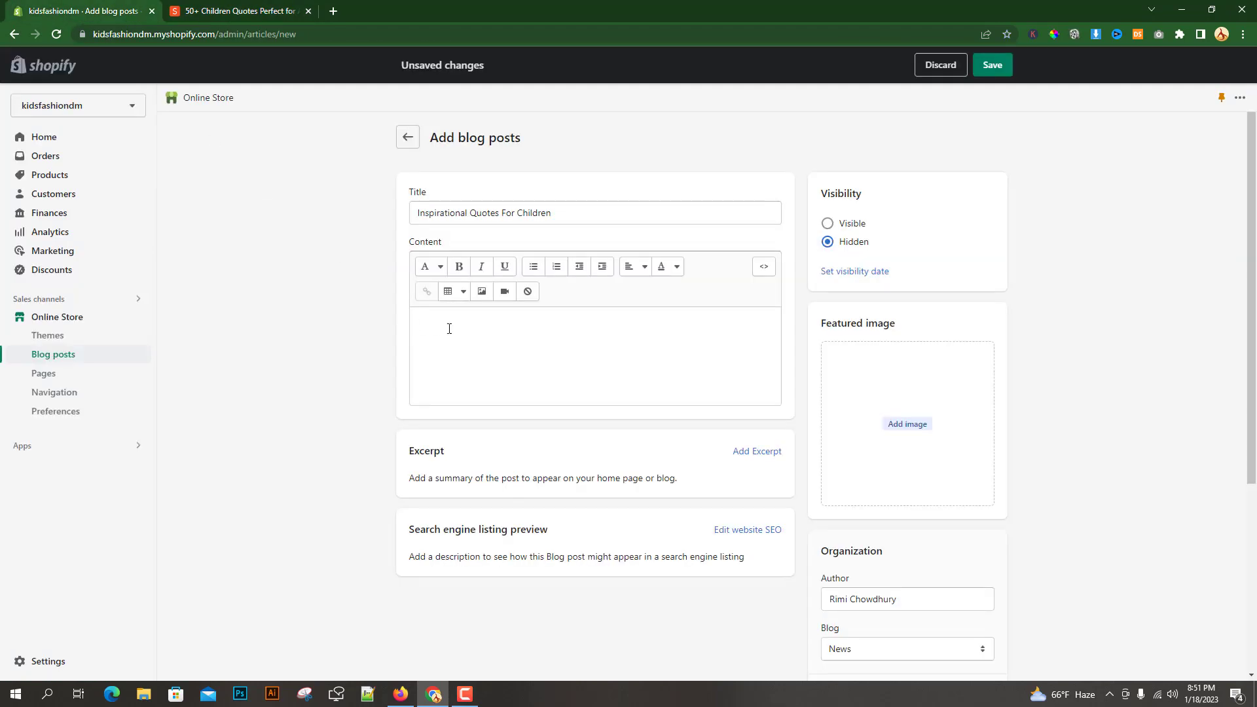
pyautogui.rightClick(446, 319)
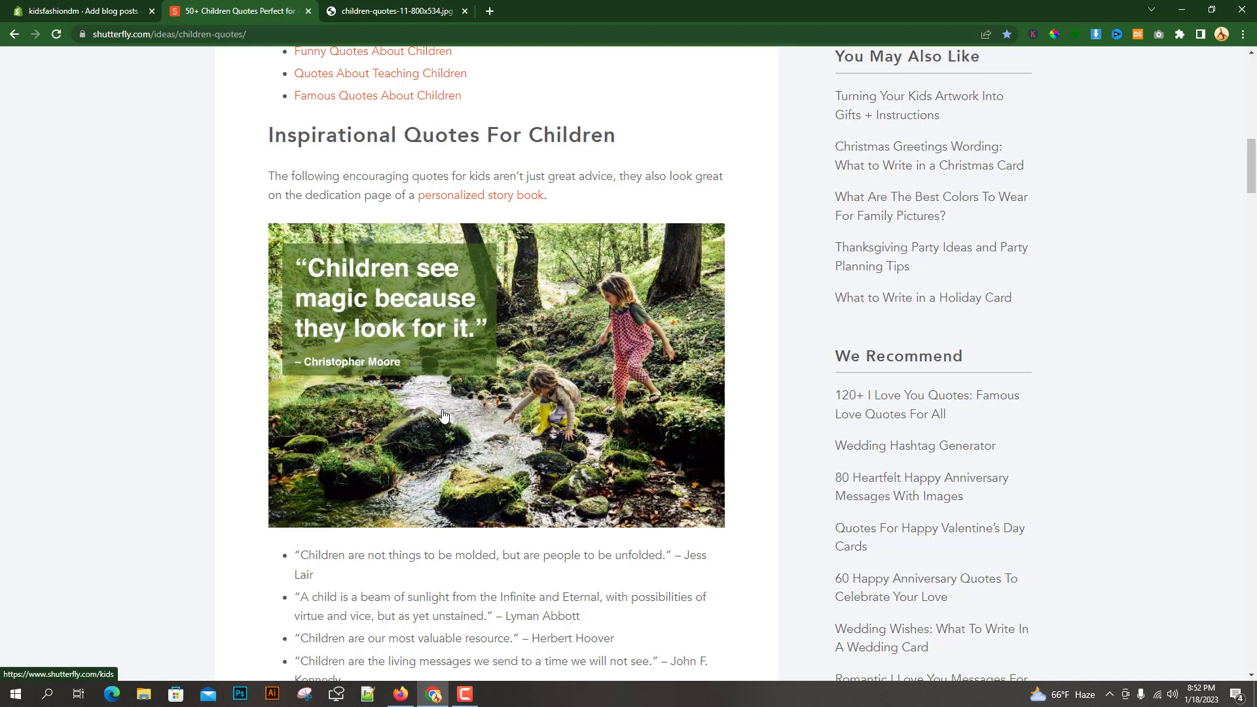
# - Insert the "Children see magic because they look for it" picture below the introductory paragraph using its copied image URL
pyautogui.hotkey('ctrl', '1')
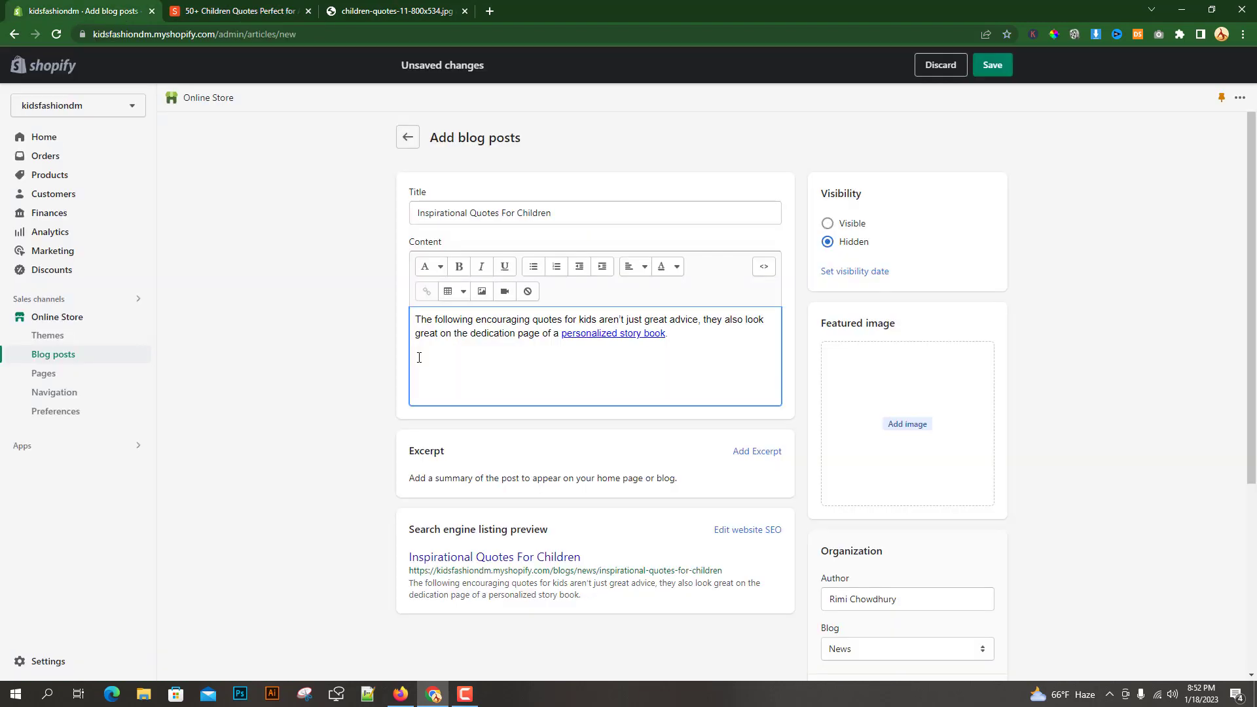
pyautogui.click(481, 291)
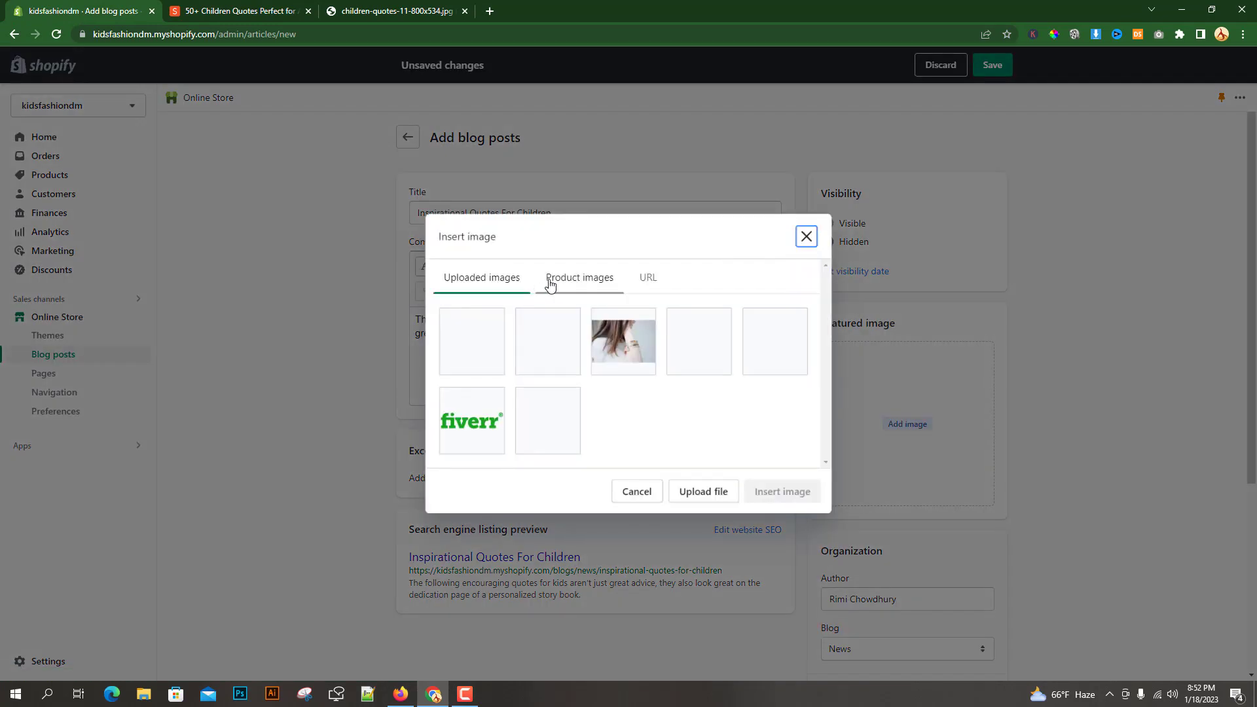
pyautogui.click(646, 280)
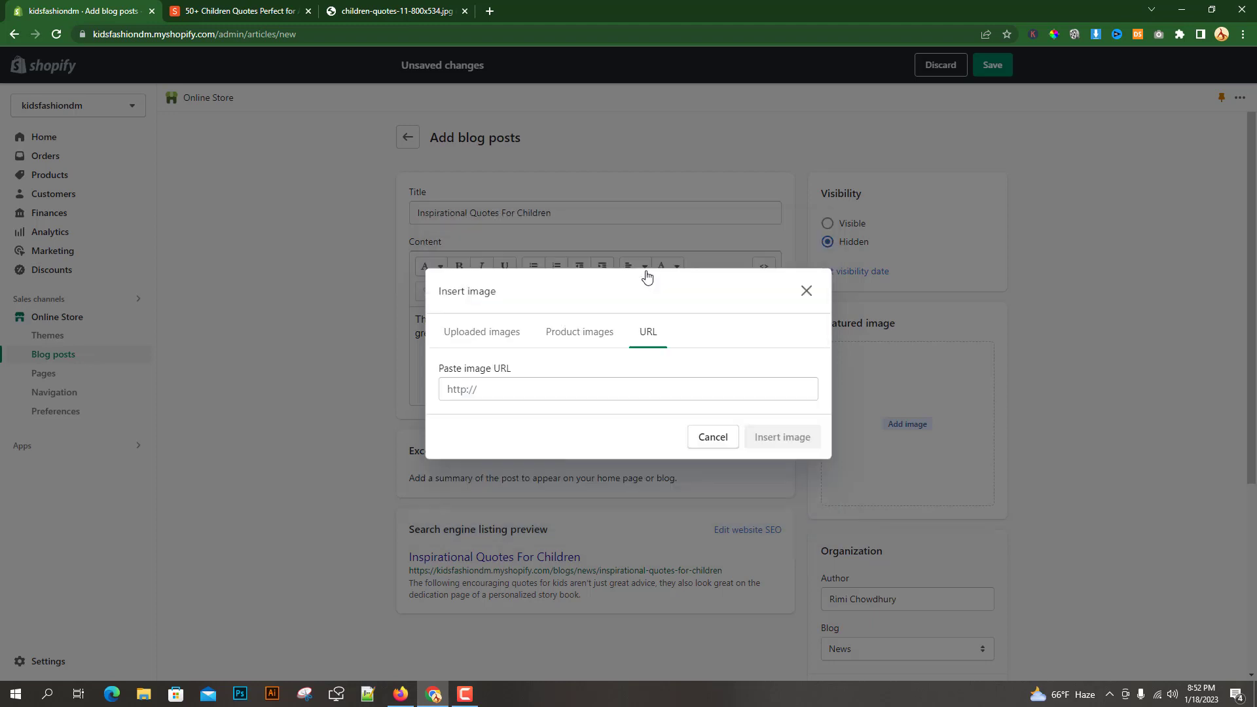
pyautogui.click(483, 391)
pyautogui.rightClick(482, 390)
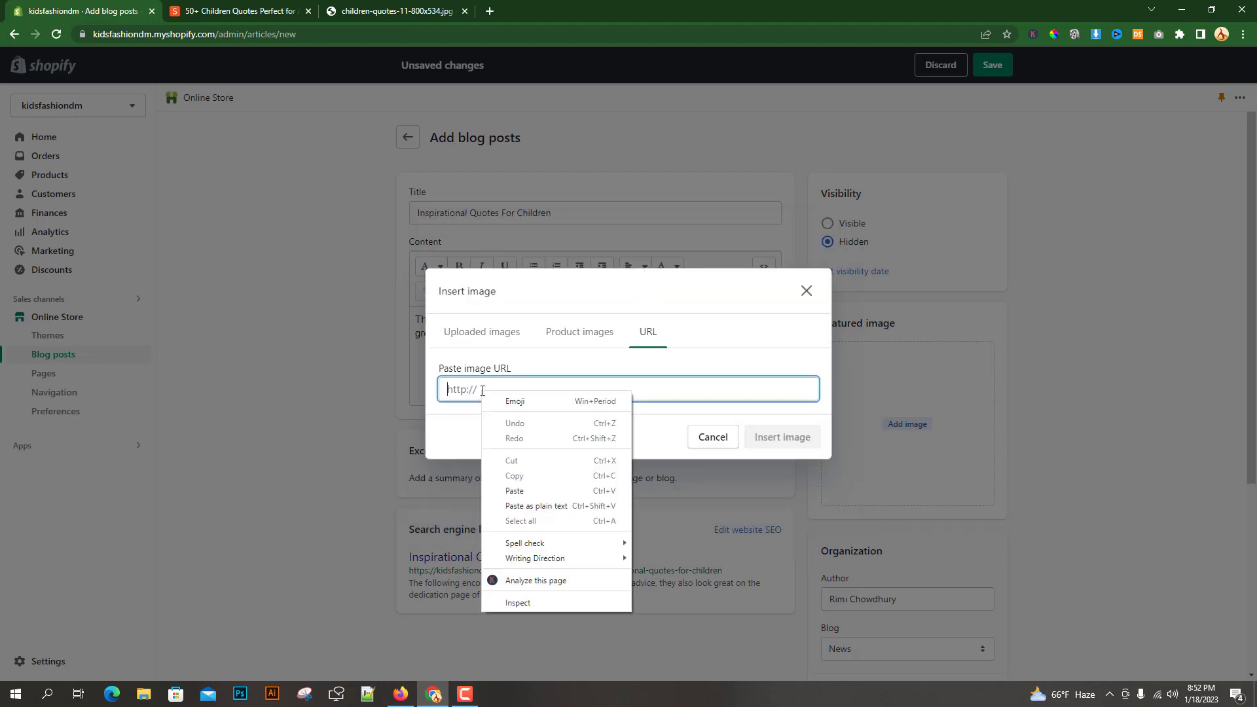
pyautogui.click(521, 490)
pyautogui.click(770, 436)
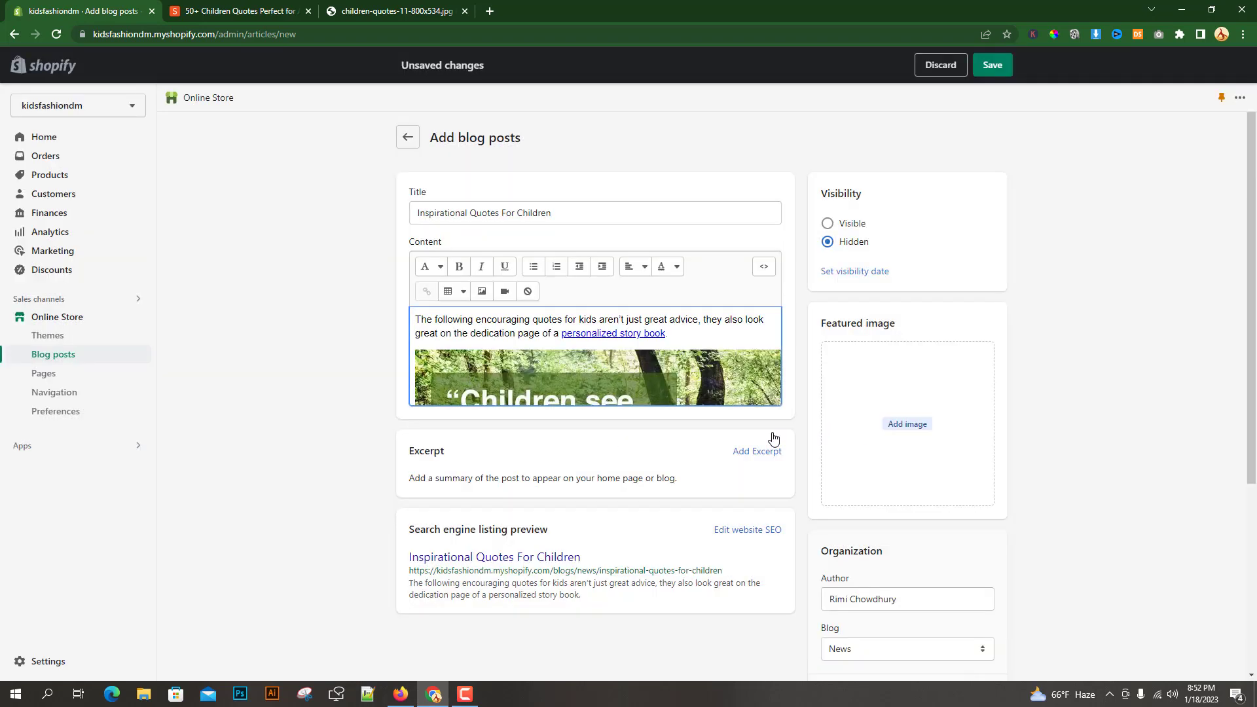
pyautogui.scroll(-2, 746, 383)
pyautogui.scroll(2, 747, 383)
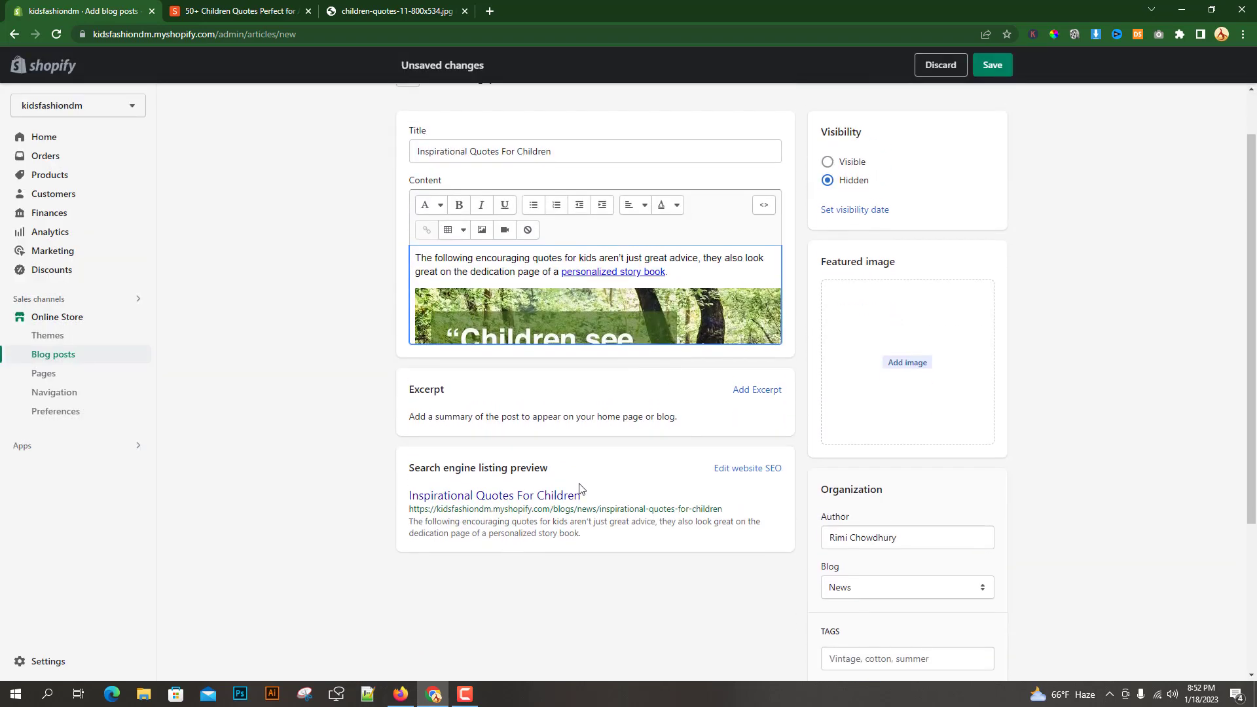
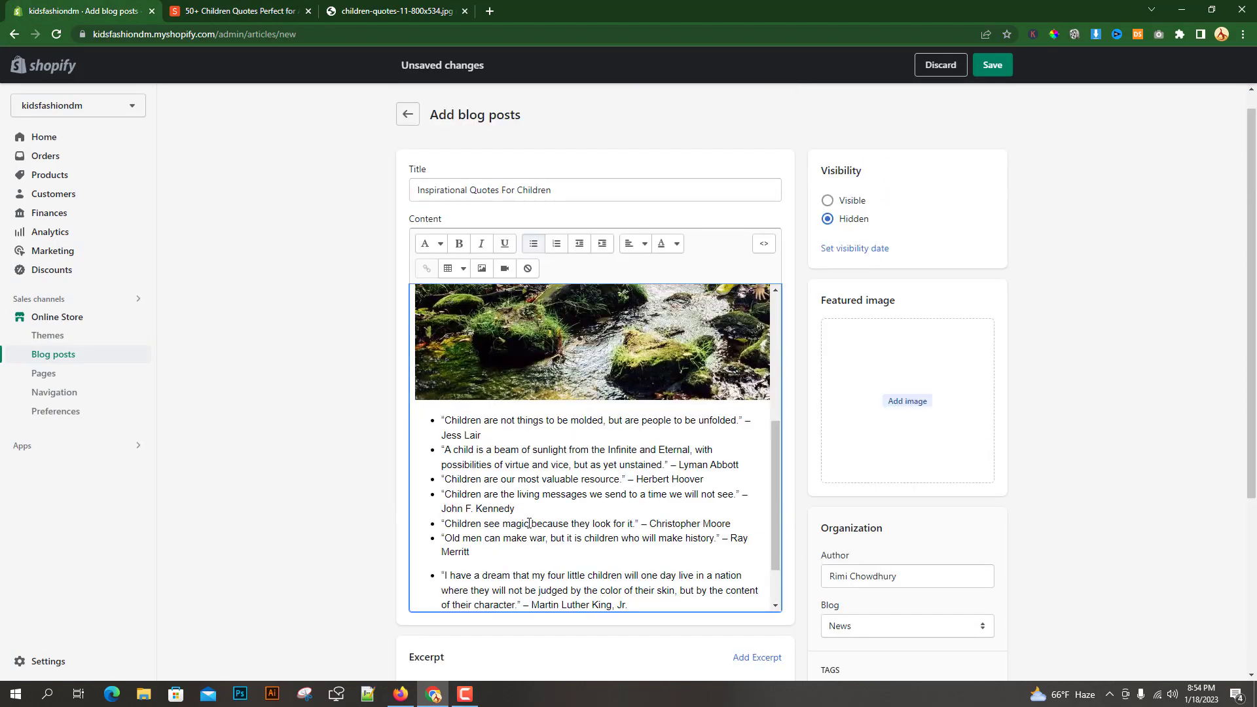
# - Link the phrase "Infinite and Eternal" in the second quote to the Shutterfly children's quotes page, opening in the same window
pyautogui.scroll(-1, 532, 501)
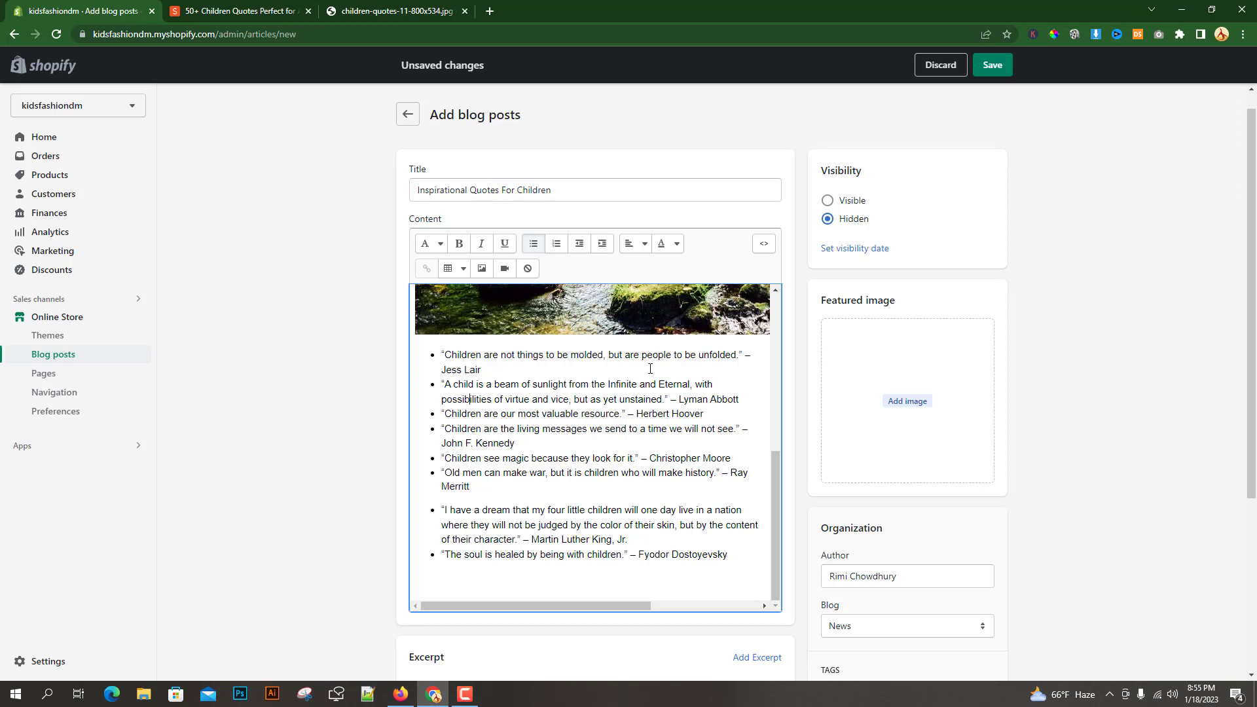
pyautogui.moveTo(609, 384); pyautogui.dragTo(686, 384)
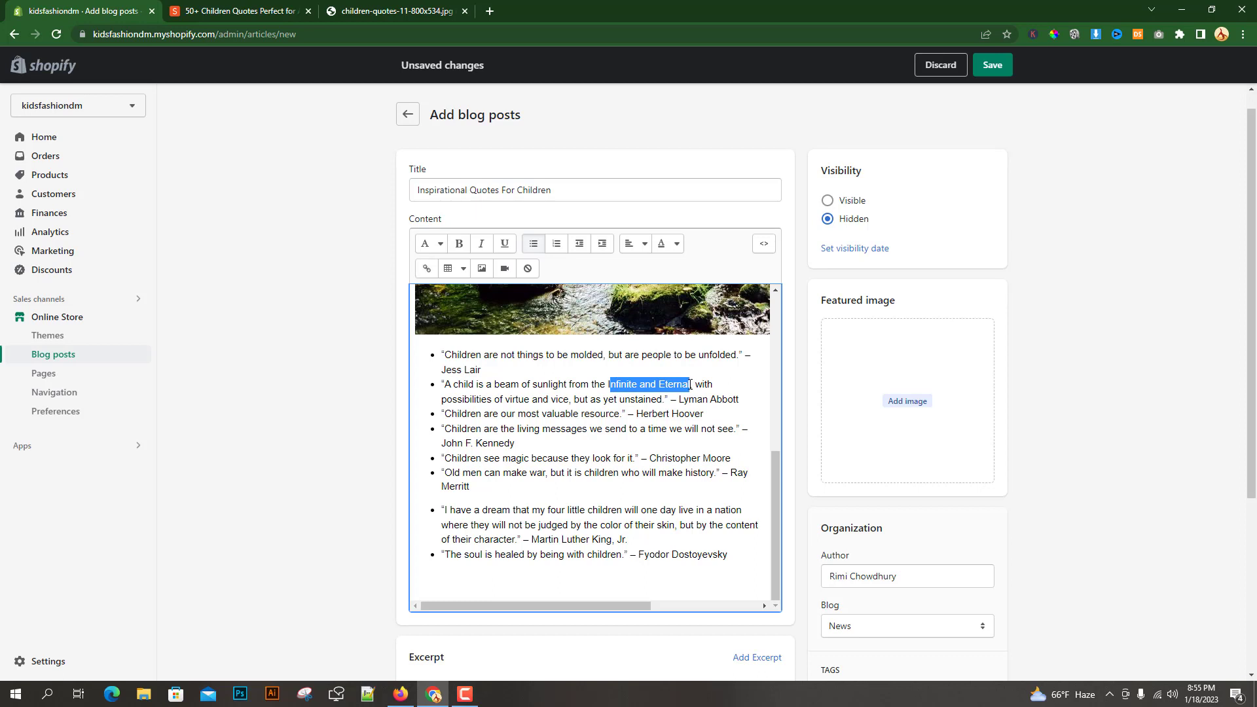
pyautogui.click(424, 270)
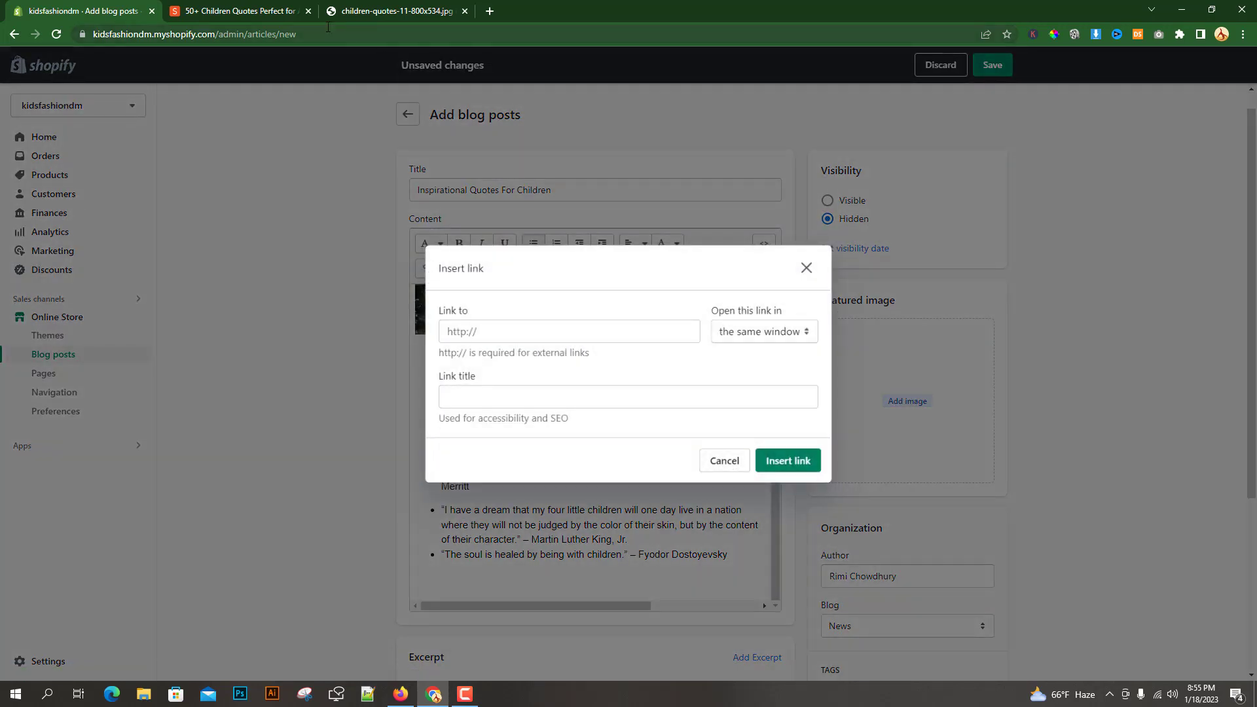
pyautogui.click(252, 11)
pyautogui.click(163, 34)
pyautogui.hotkey('ctrl', 'c')
pyautogui.rightClick(140, 36)
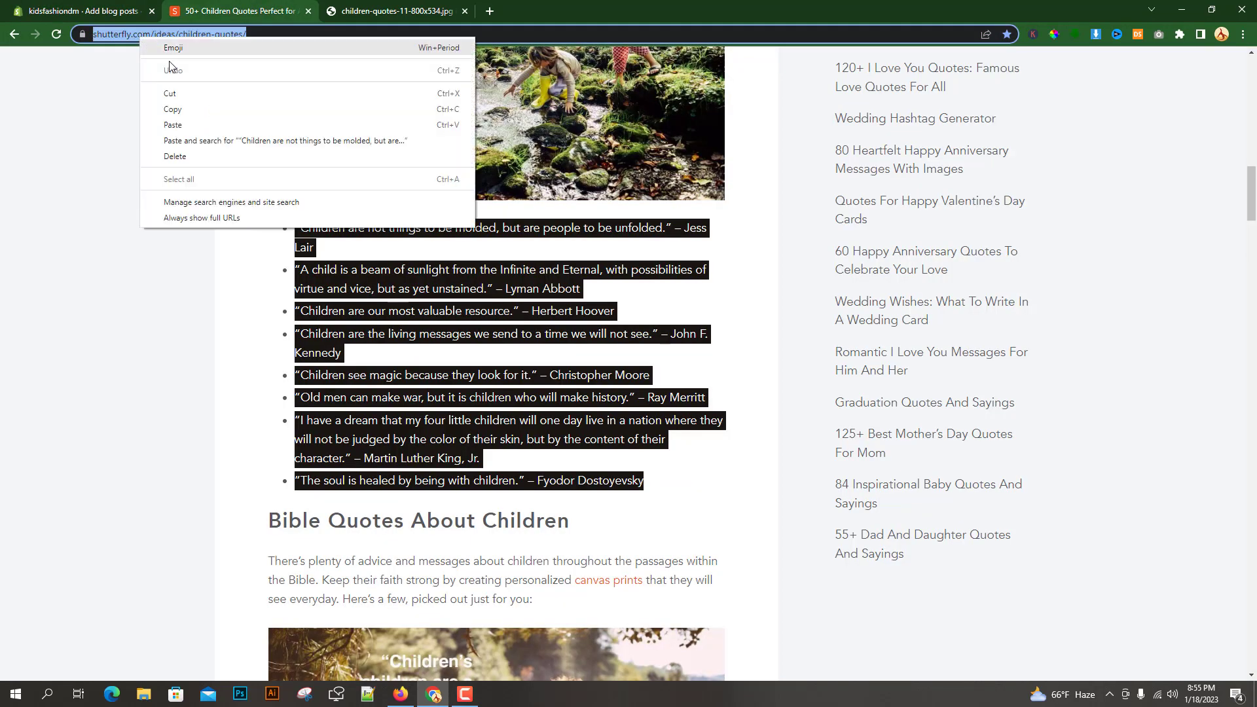
pyautogui.click(171, 108)
pyautogui.hotkey('ctrl', '1')
pyautogui.click(466, 330)
pyautogui.rightClick(466, 329)
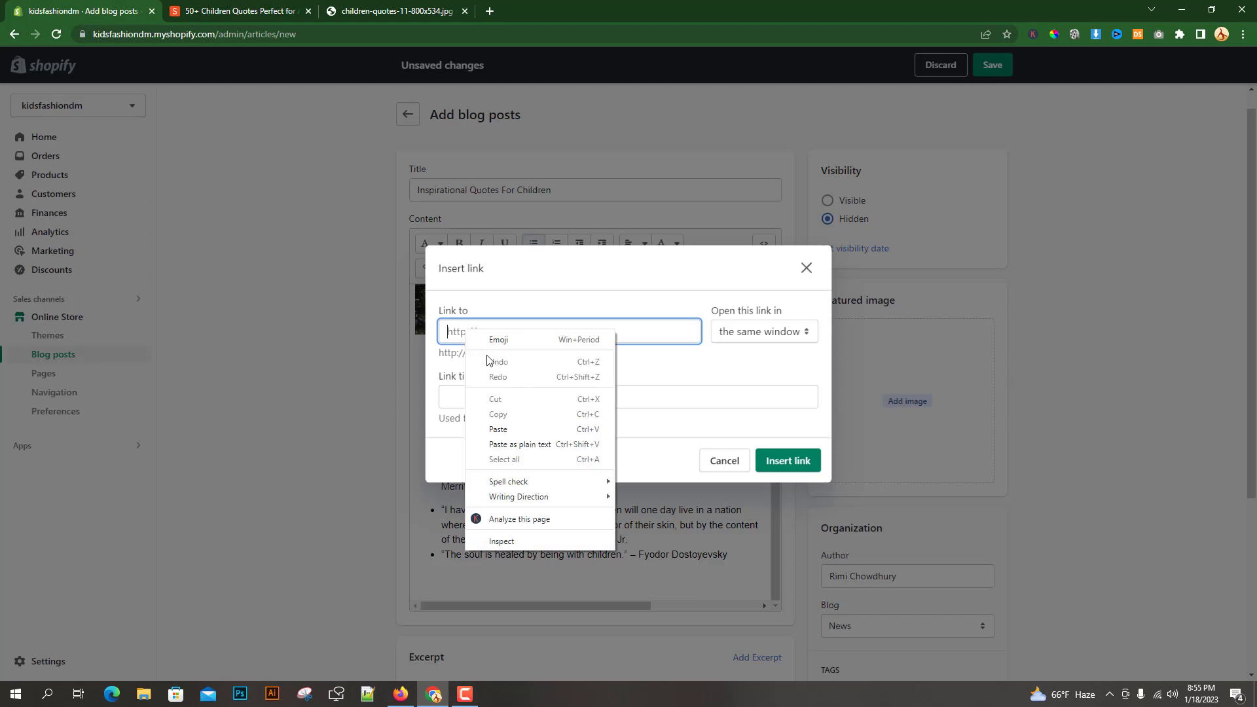
pyautogui.click(510, 429)
pyautogui.click(788, 460)
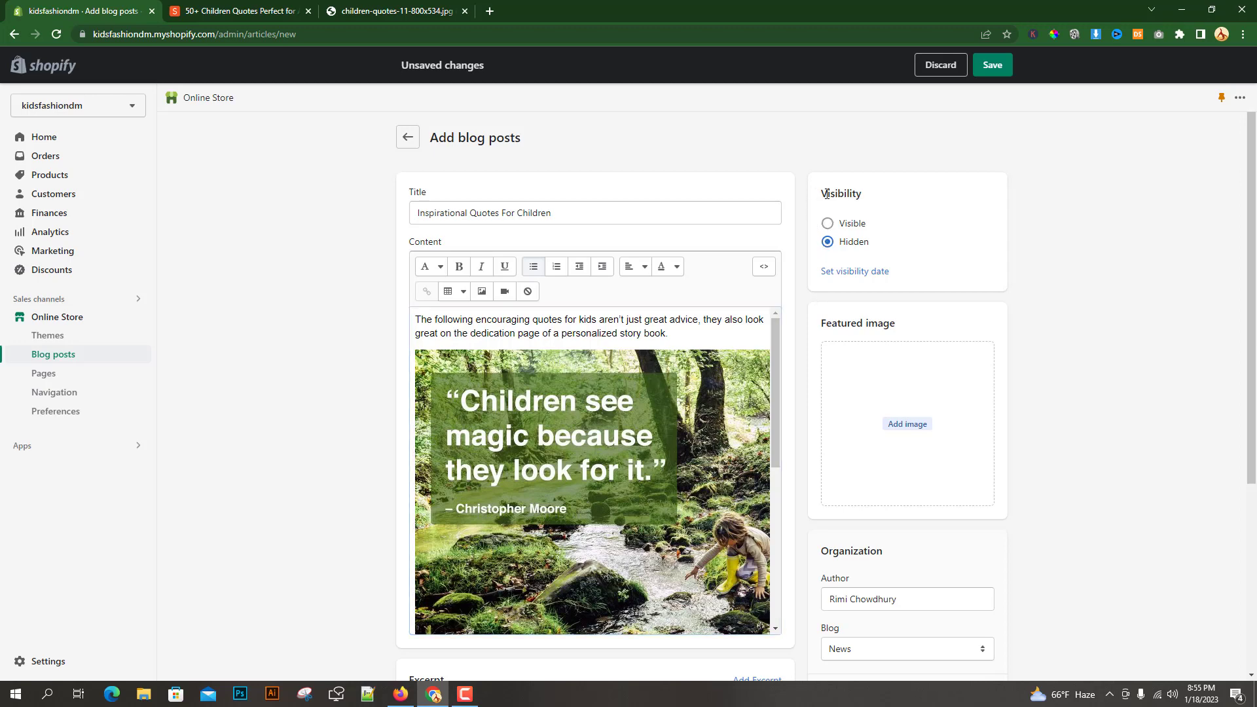
# - Set the post's visibility to Visible and add the picture of a child playing with toys as the featured image
pyautogui.moveTo(817, 194); pyautogui.dragTo(871, 202)
pyautogui.click(828, 224)
pyautogui.scroll(-1, 1097, 426)
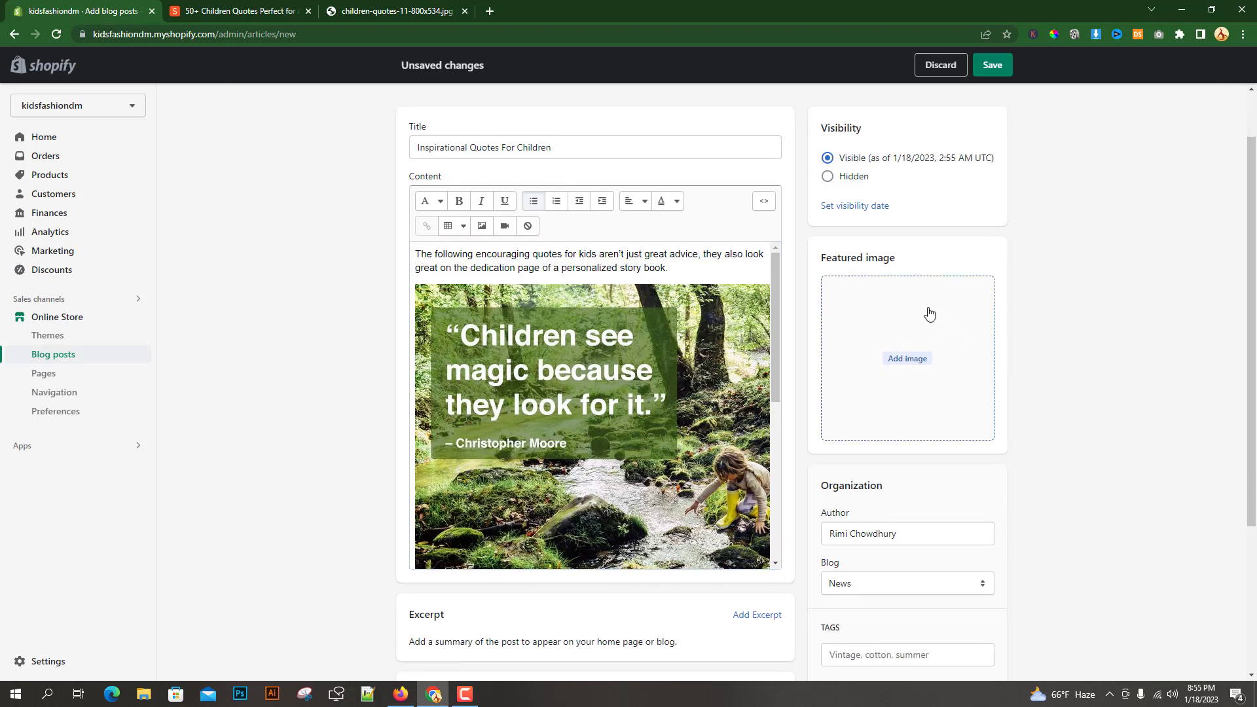
pyautogui.click(895, 358)
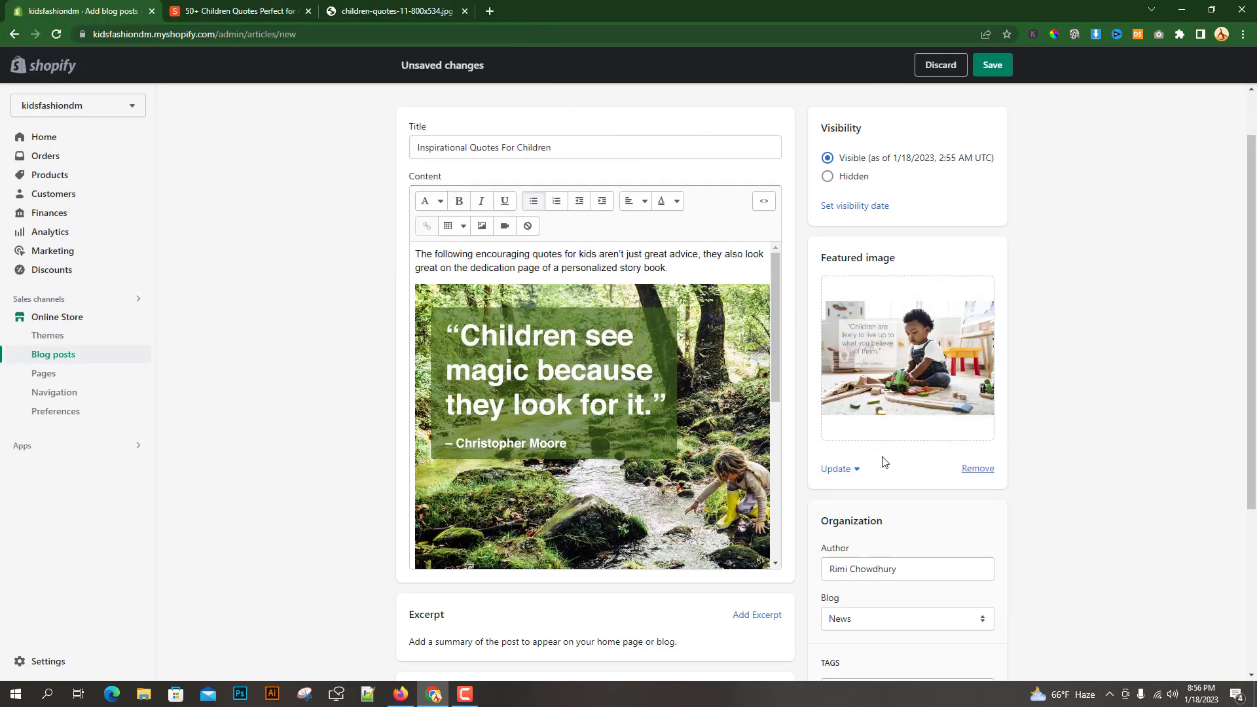
# - Assign the post to the News blog and save it
pyautogui.scroll(-1, 844, 527)
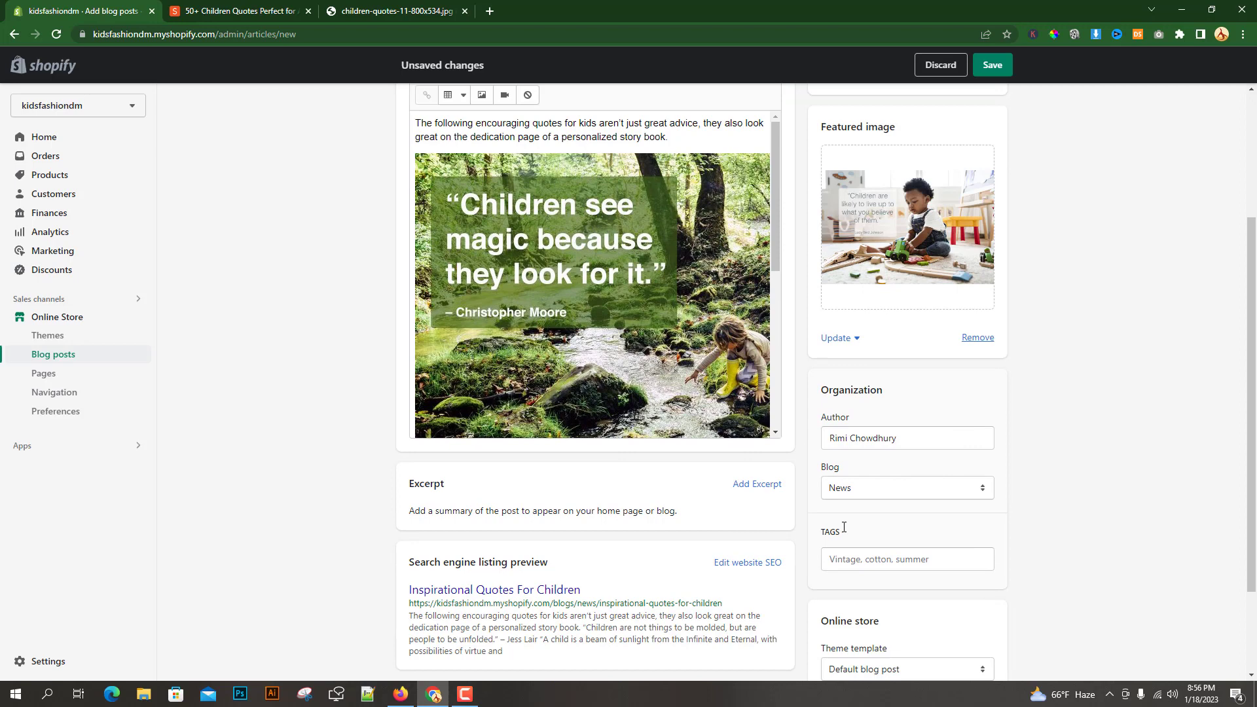
pyautogui.click(823, 488)
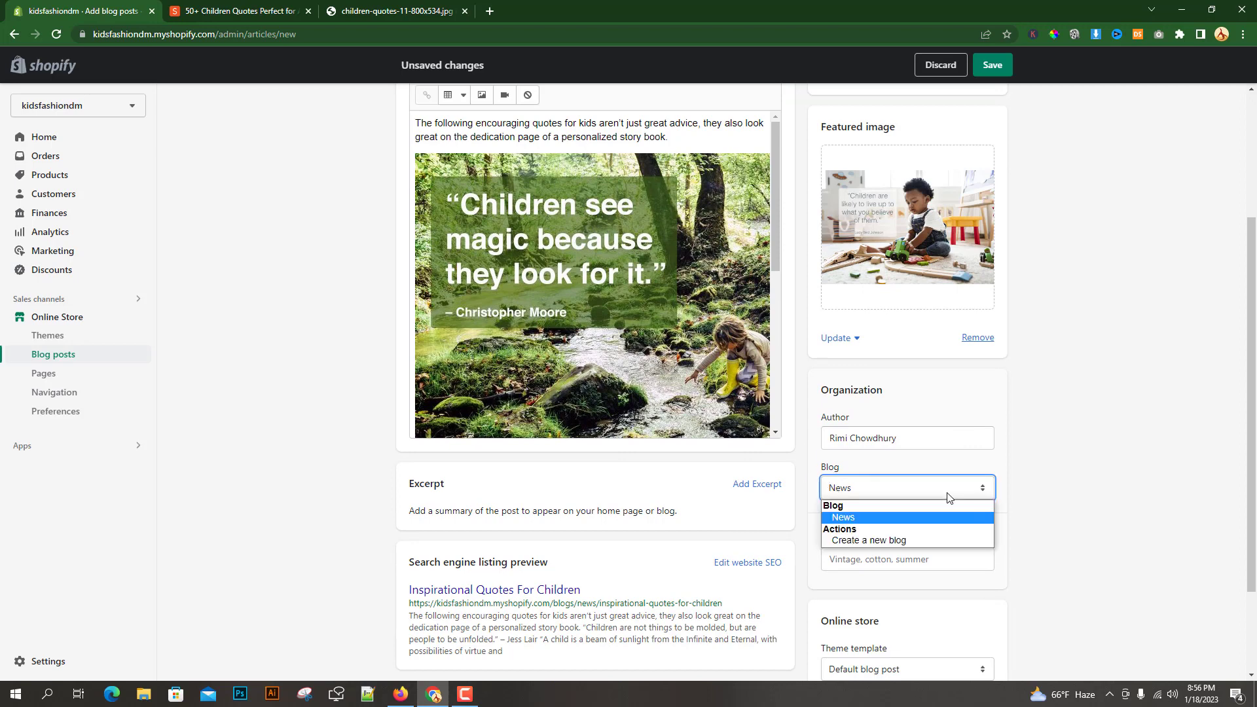
pyautogui.click(848, 518)
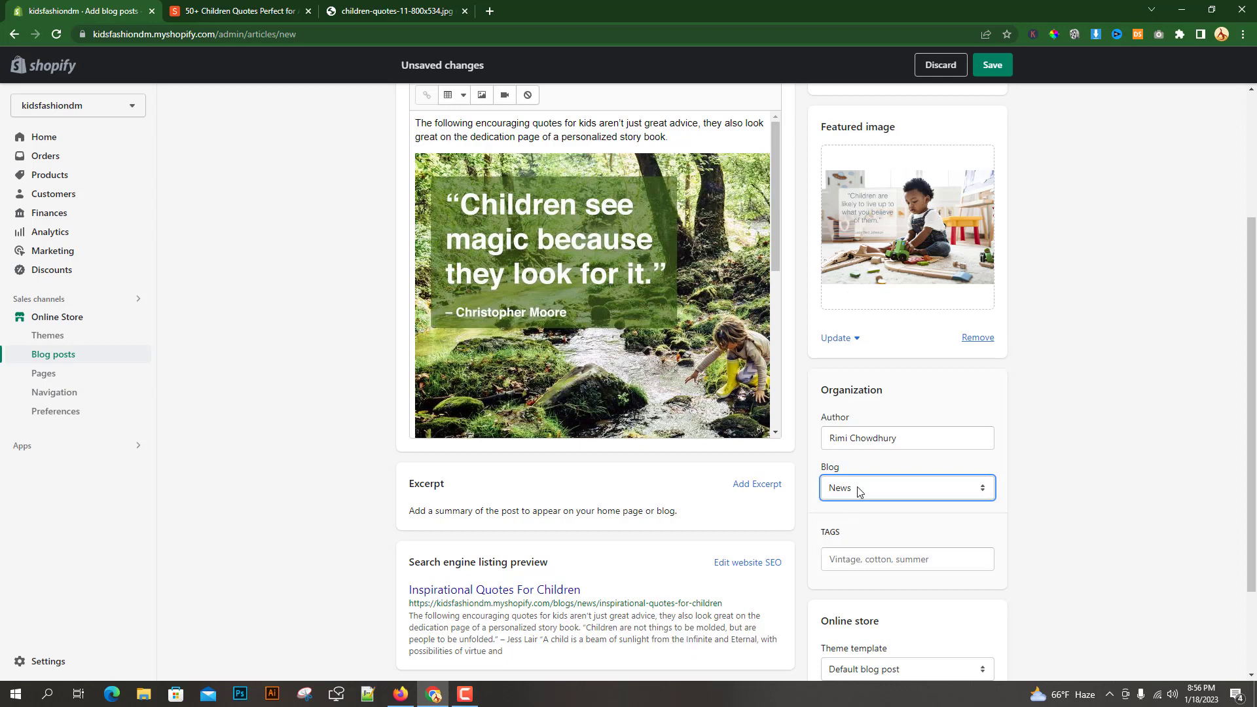
pyautogui.click(860, 491)
pyautogui.scroll(3, 1019, 107)
pyautogui.click(983, 72)
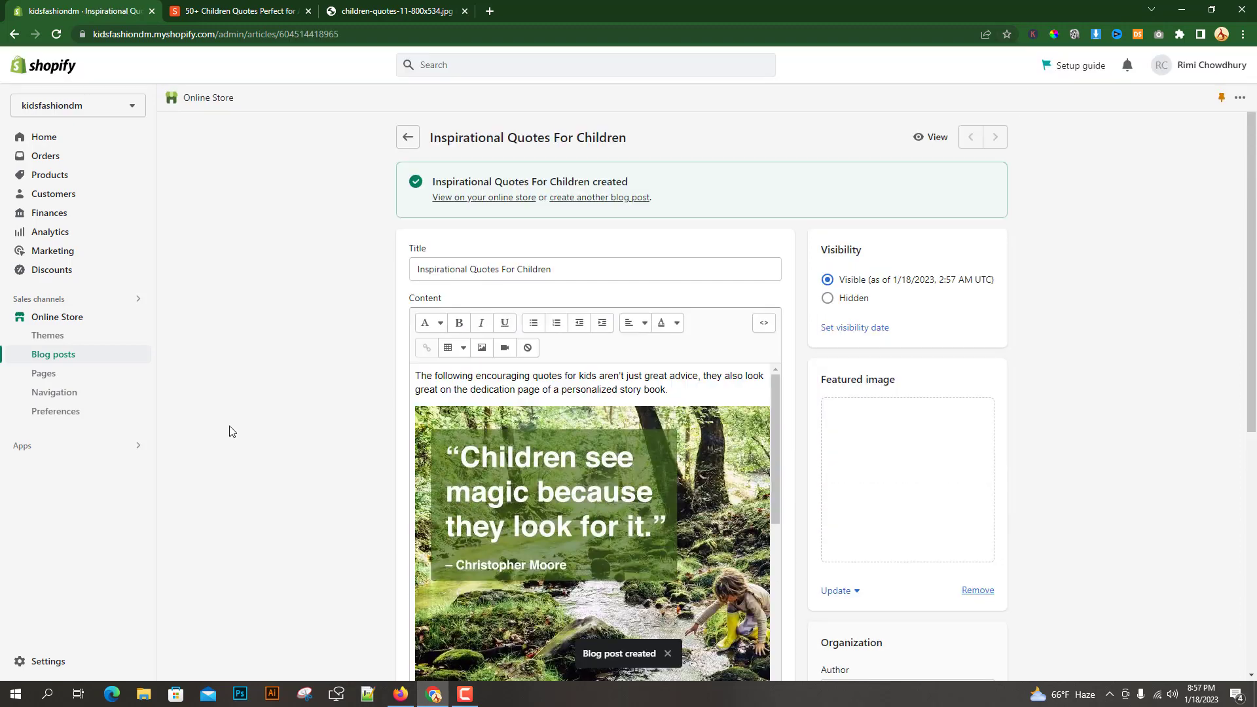
# - Create another blog post and title it with the article's next section heading, "Bible Quotes About Children"
pyautogui.click(609, 197)
pyautogui.hotkey('ctrl', 'Tab')
pyautogui.moveTo(275, 323); pyautogui.dragTo(563, 326)
pyautogui.rightClick(563, 325)
pyautogui.click(583, 335)
pyautogui.click(77, 2)
pyautogui.click(423, 211)
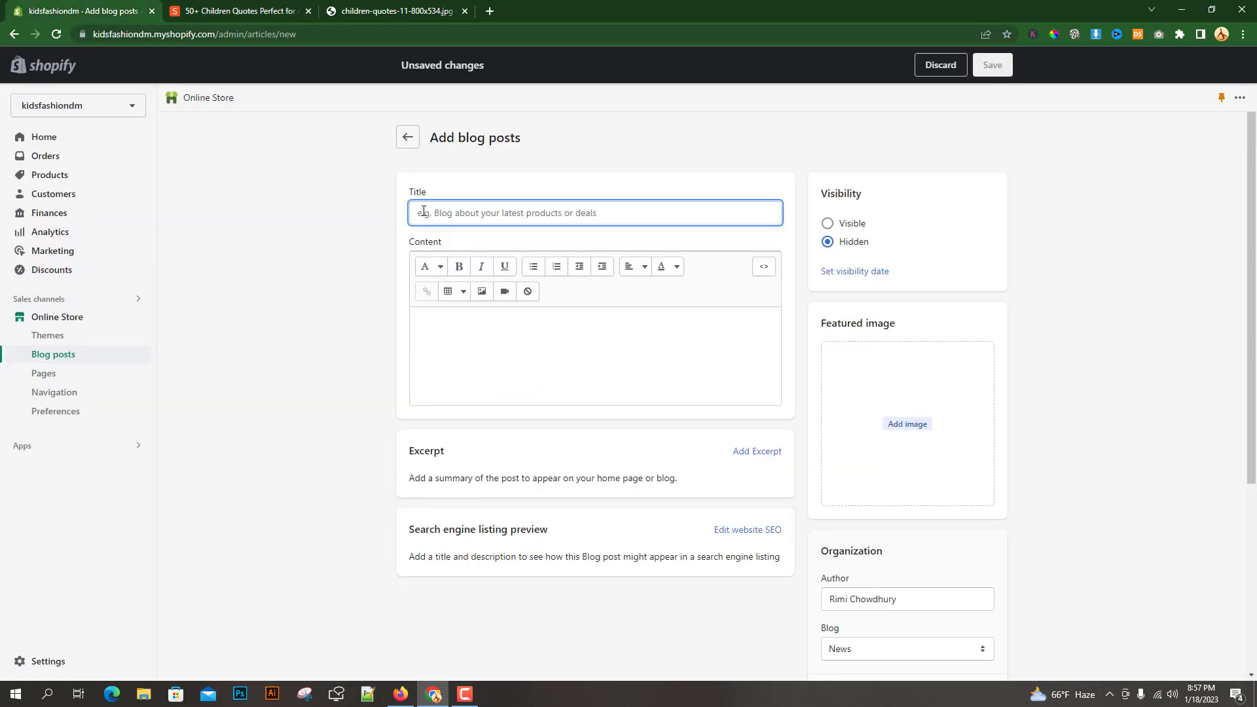
pyautogui.hotkey('ctrl', 'v')
# - Copy the introductory paragraph of the article's Bible quotes section into the new post's content
pyautogui.click(219, 5)
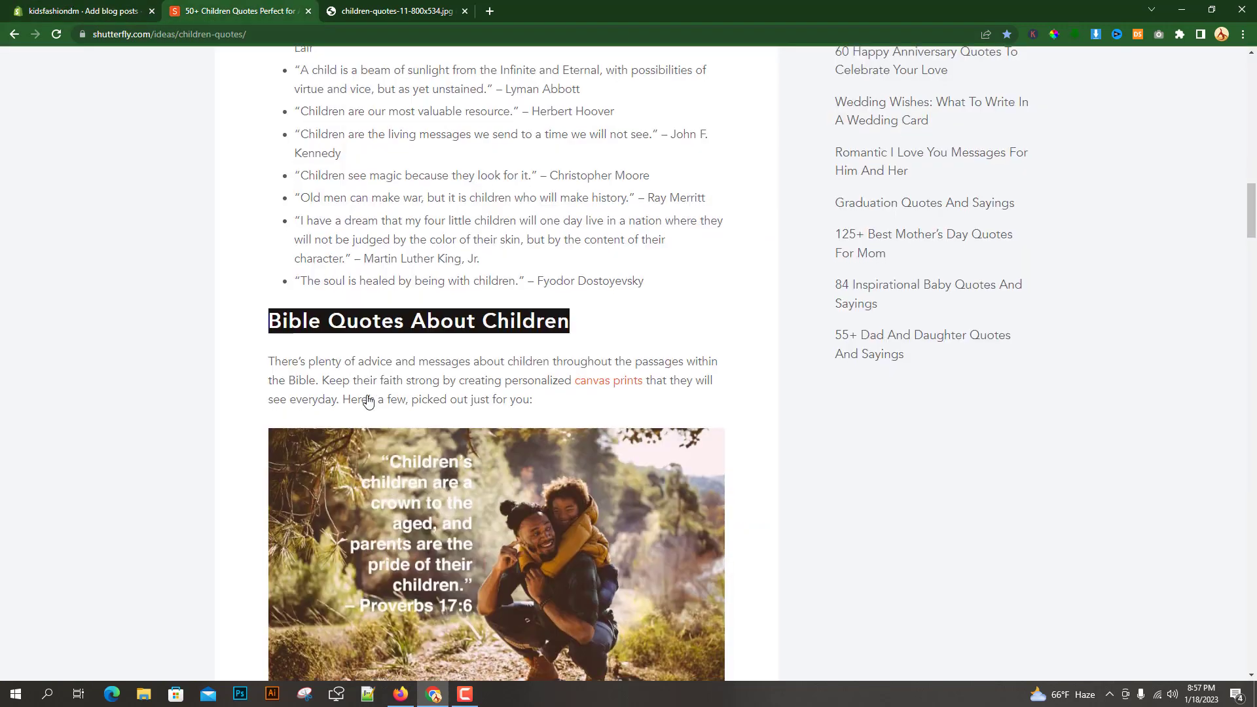
pyautogui.scroll(-2, 287, 231)
pyautogui.moveTo(272, 233); pyautogui.dragTo(599, 272)
pyautogui.hotkey('ctrl', 'c')
pyautogui.click(78, 11)
pyautogui.click(463, 322)
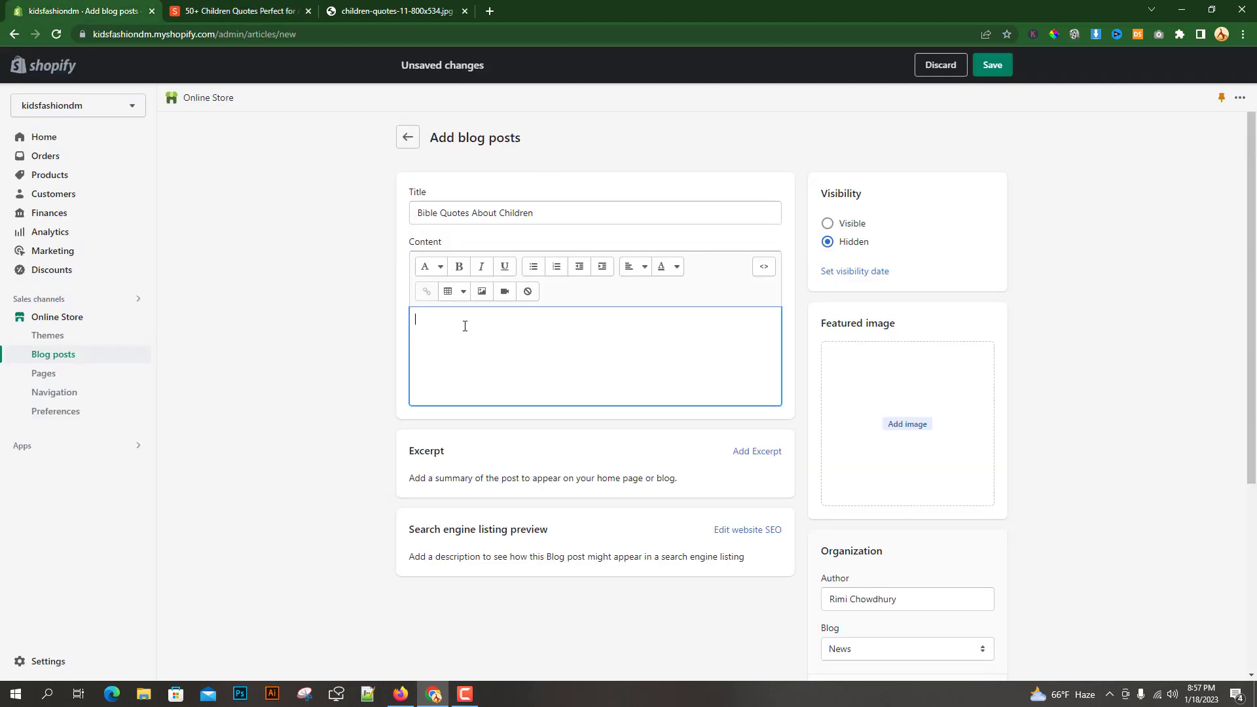
pyautogui.hotkey('ctrl', 'v')
# - Open the article's Proverbs 17:6 picture, children-quotes-12-800x534.jpg, in its own browser tab and copy its image address
pyautogui.click(216, 5)
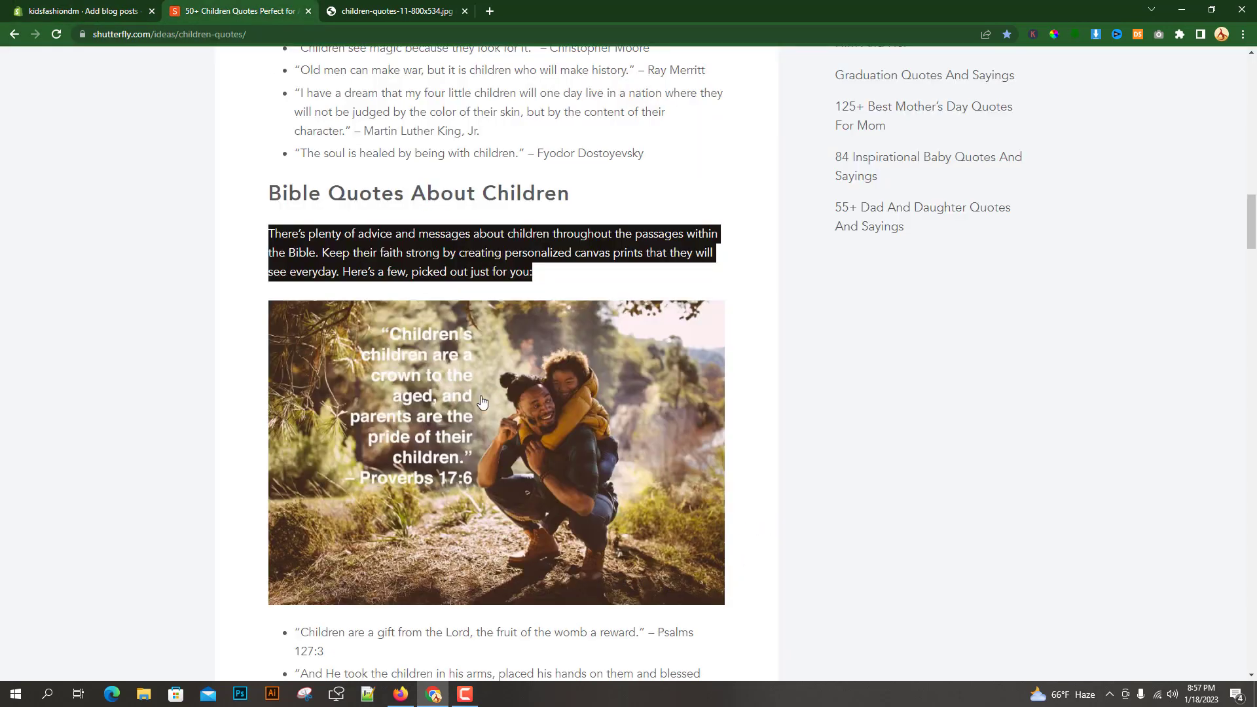
pyautogui.rightClick(522, 458)
pyautogui.click(563, 580)
pyautogui.click(428, 3)
pyautogui.rightClick(651, 399)
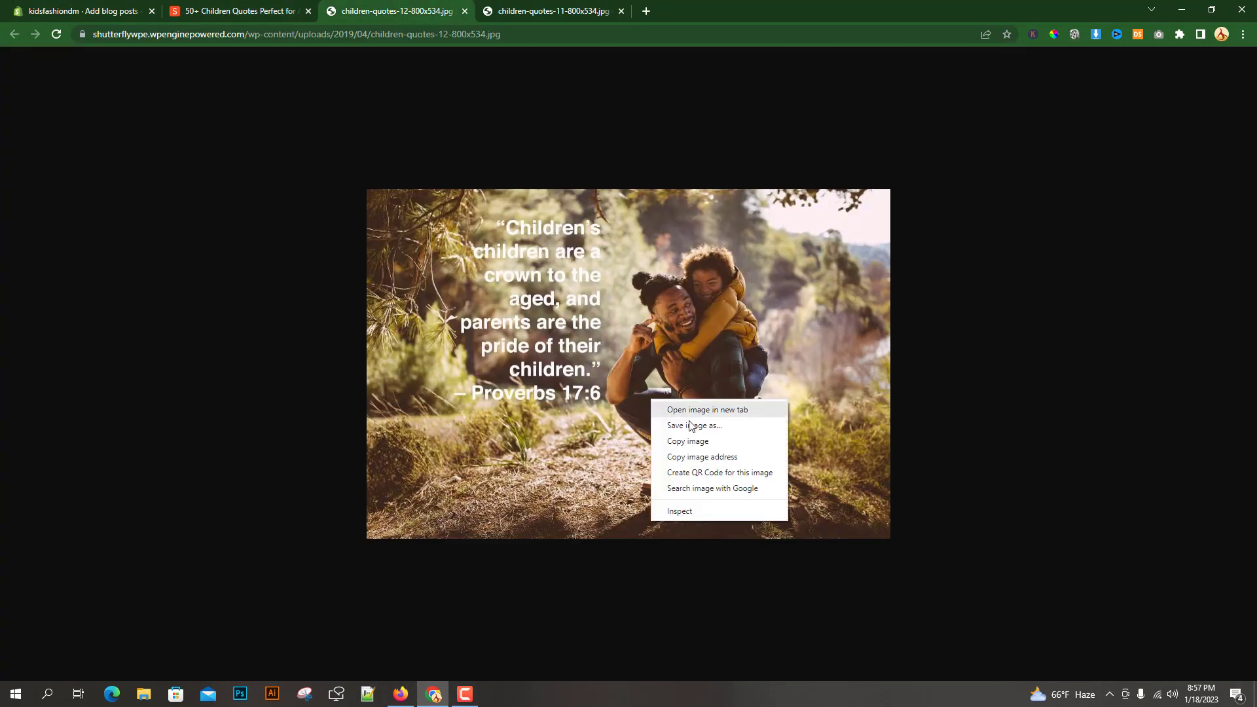
pyautogui.click(687, 440)
# - Insert the Proverbs 17:6 picture into the post content below the introductory paragraph using the copied URL
pyautogui.hotkey('ctrl', '1')
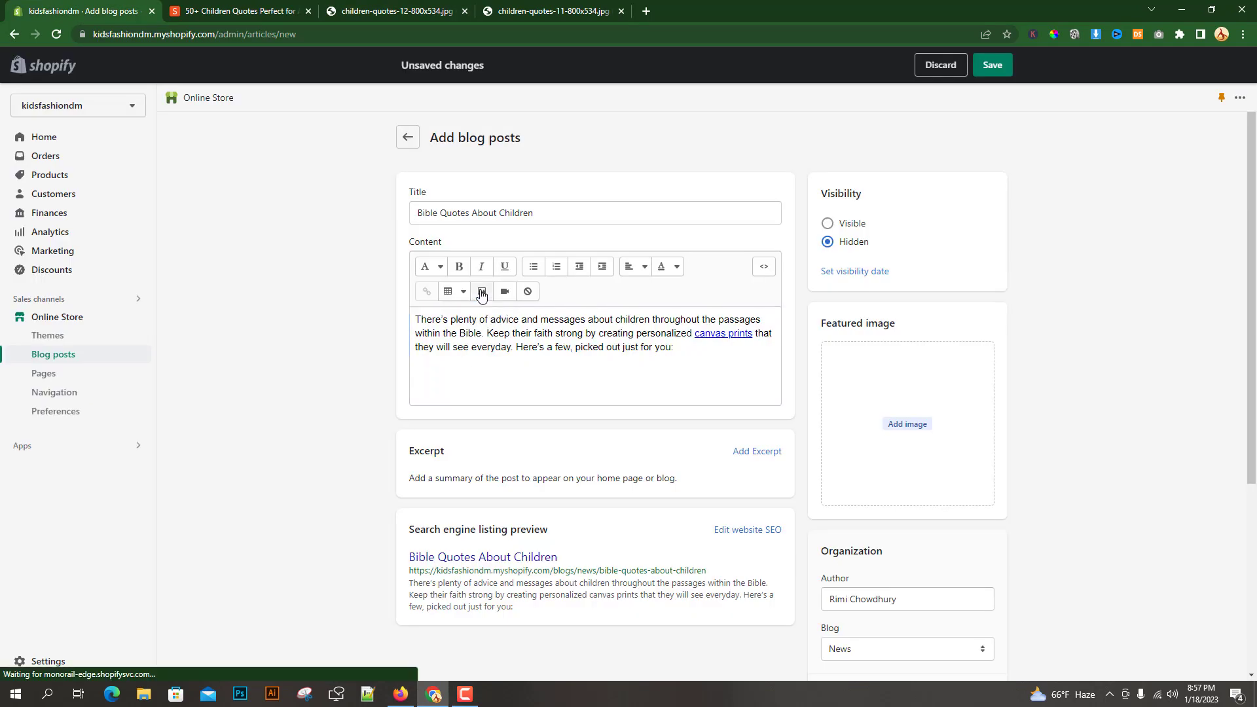
pyautogui.click(481, 290)
pyautogui.click(647, 278)
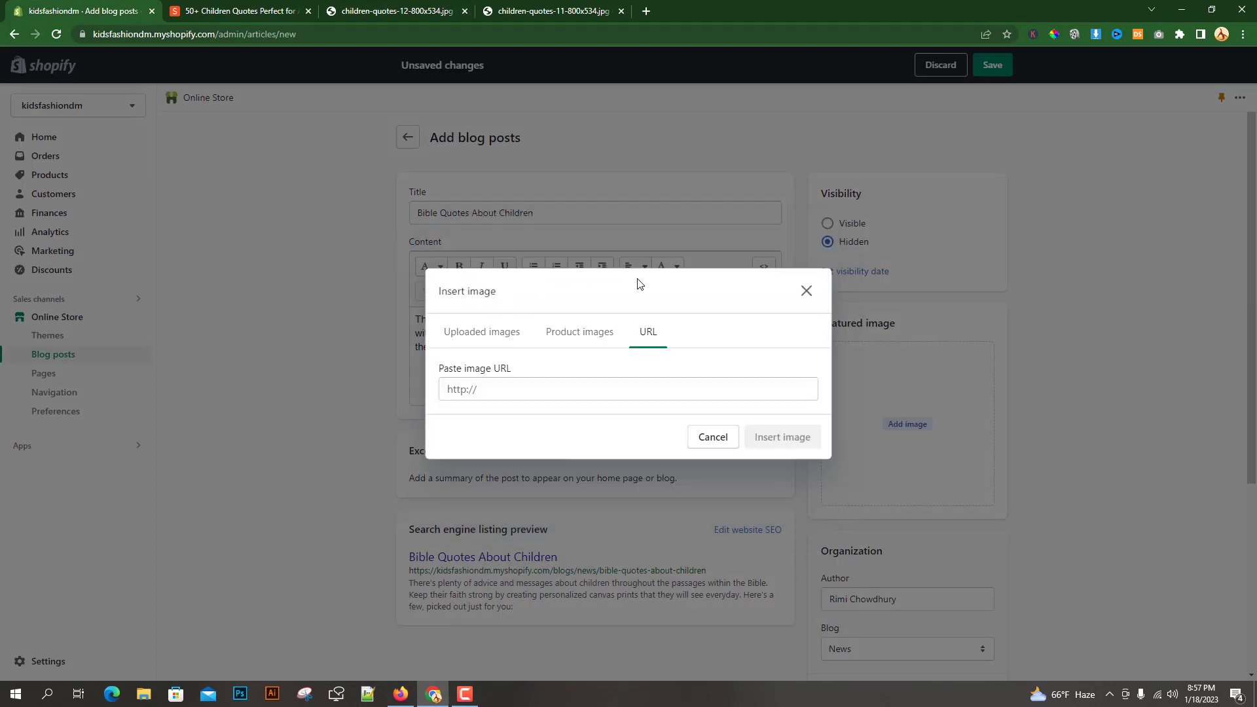
pyautogui.click(492, 392)
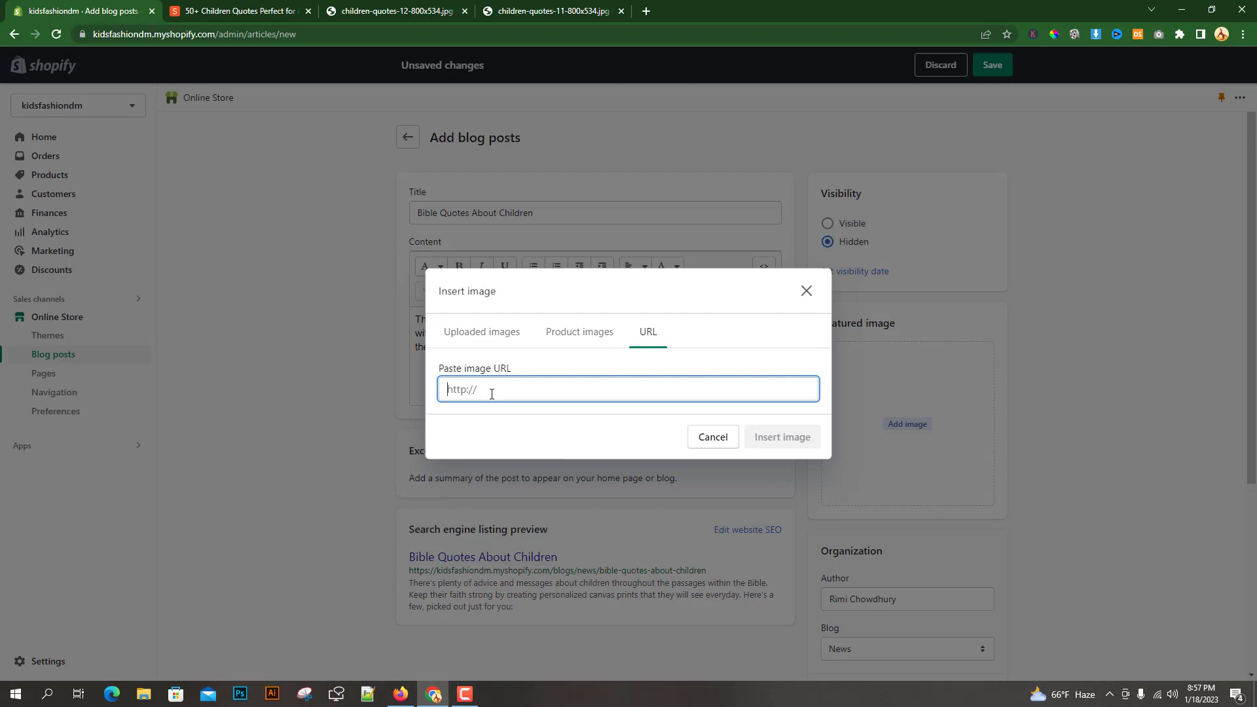
pyautogui.hotkey('ctrl', 'v')
pyautogui.click(757, 434)
pyautogui.click(523, 312)
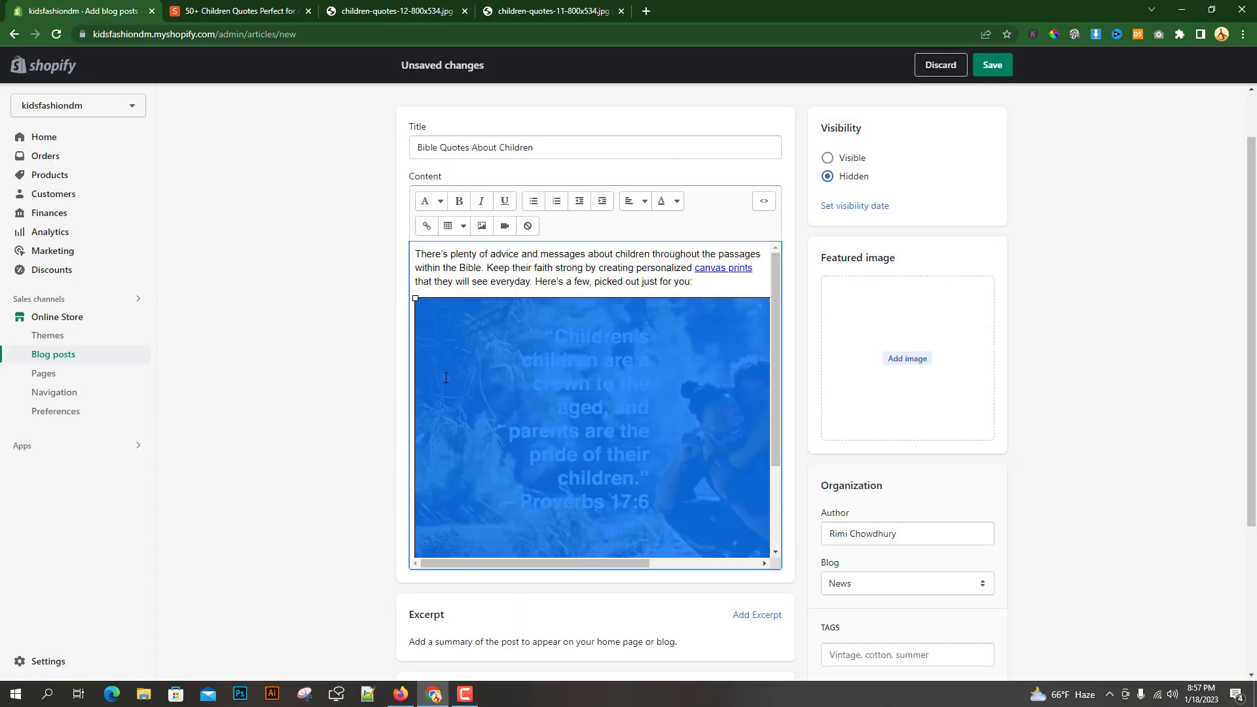
# - Set the Bible Quotes About Children post's visibility to Visible
pyautogui.click(353, 404)
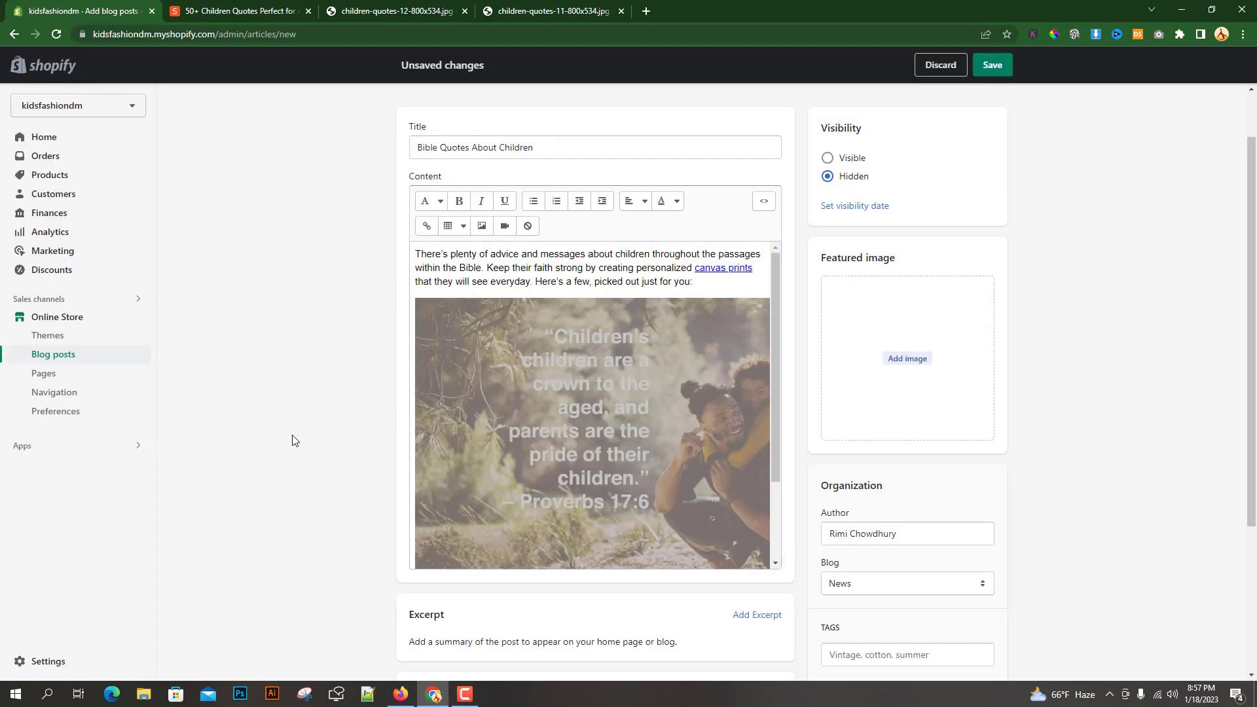
pyautogui.scroll(1, 292, 438)
pyautogui.click(826, 223)
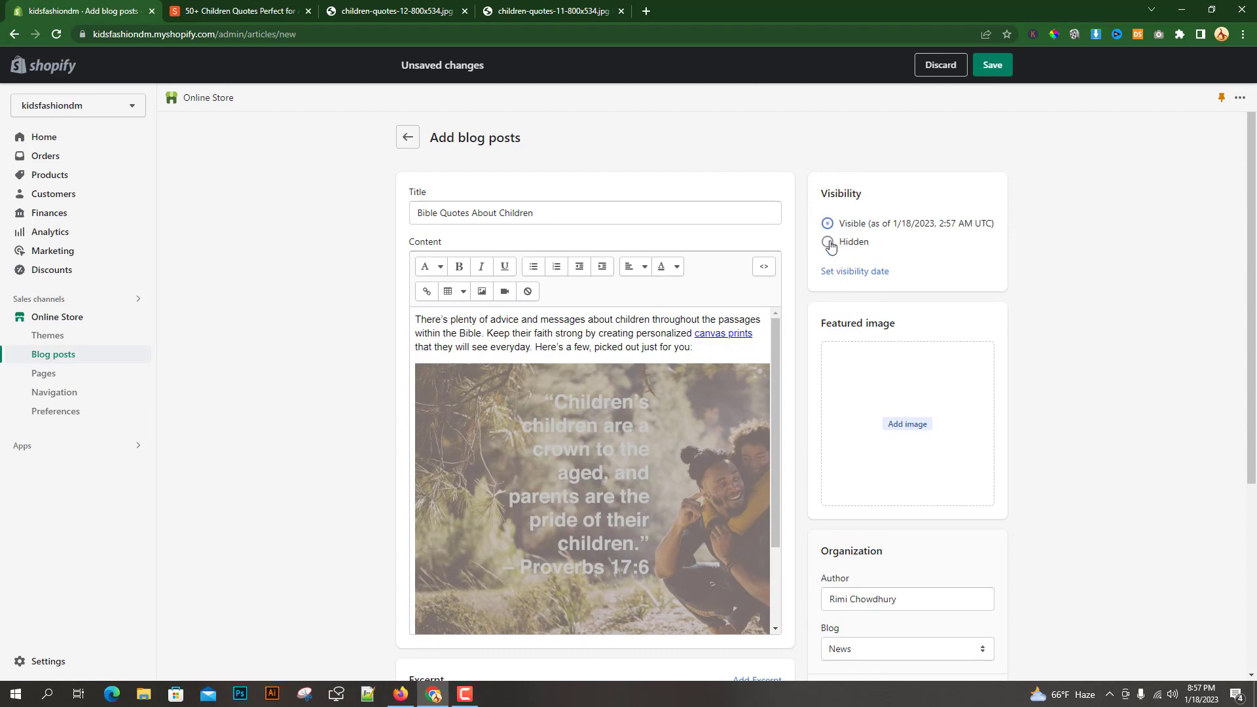
# - Upload image 2 from New Volume (F:) as the post's featured image, then save the post and return to the post list
pyautogui.click(908, 432)
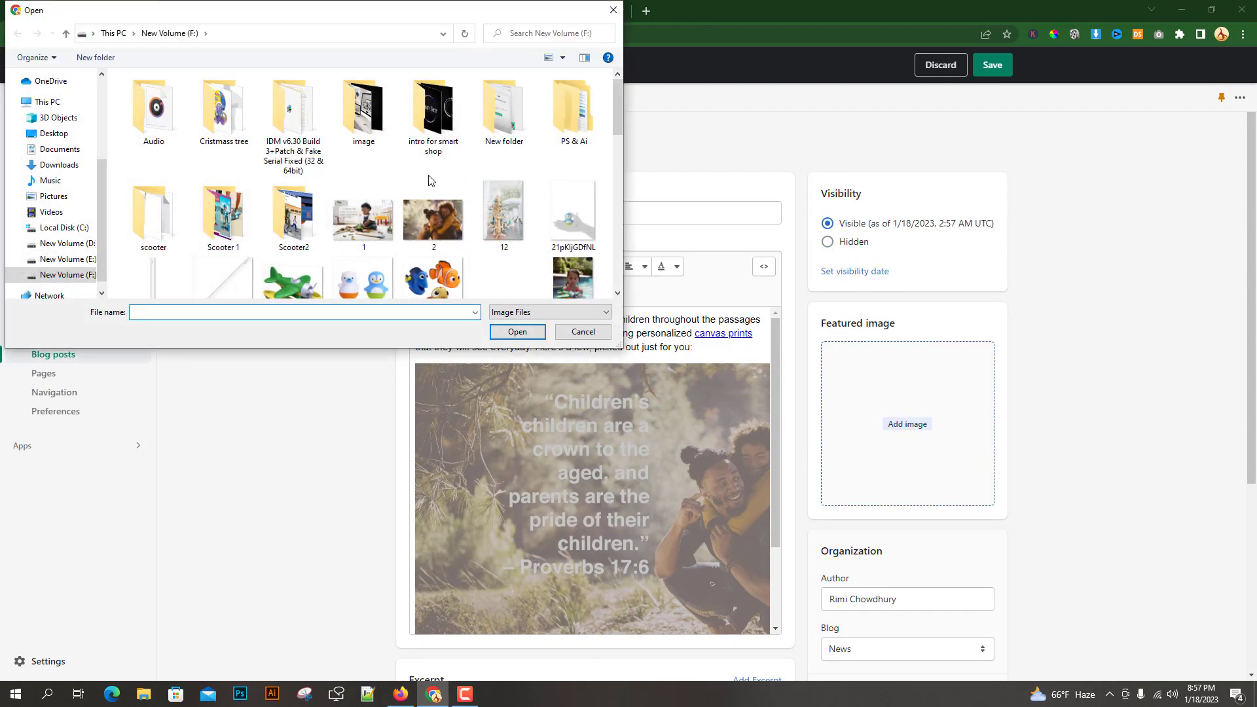
pyautogui.click(433, 216)
pyautogui.click(517, 332)
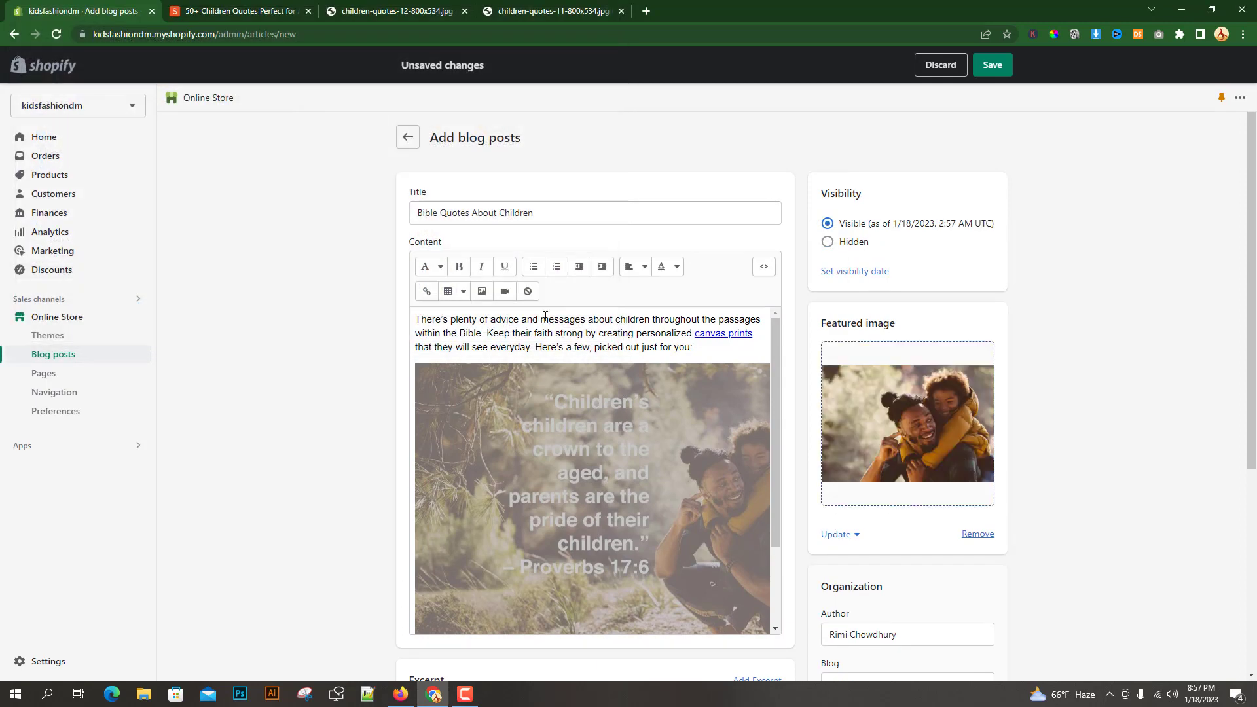
pyautogui.click(992, 65)
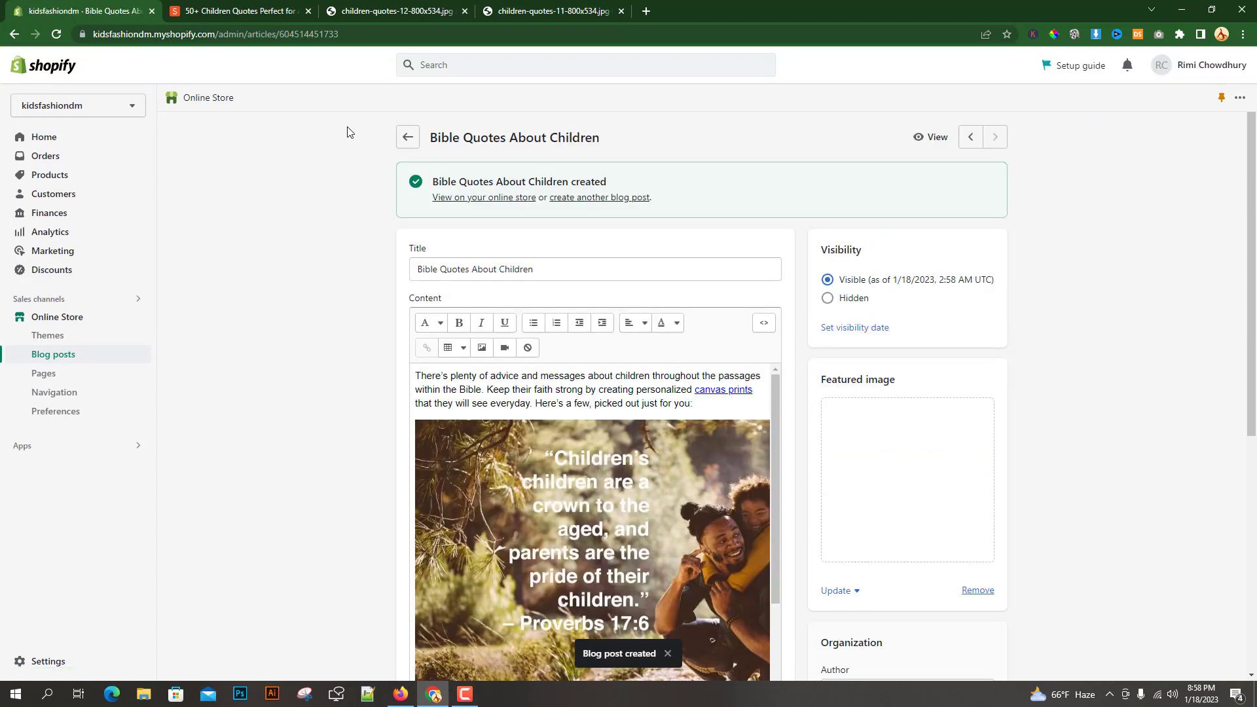
pyautogui.click(407, 137)
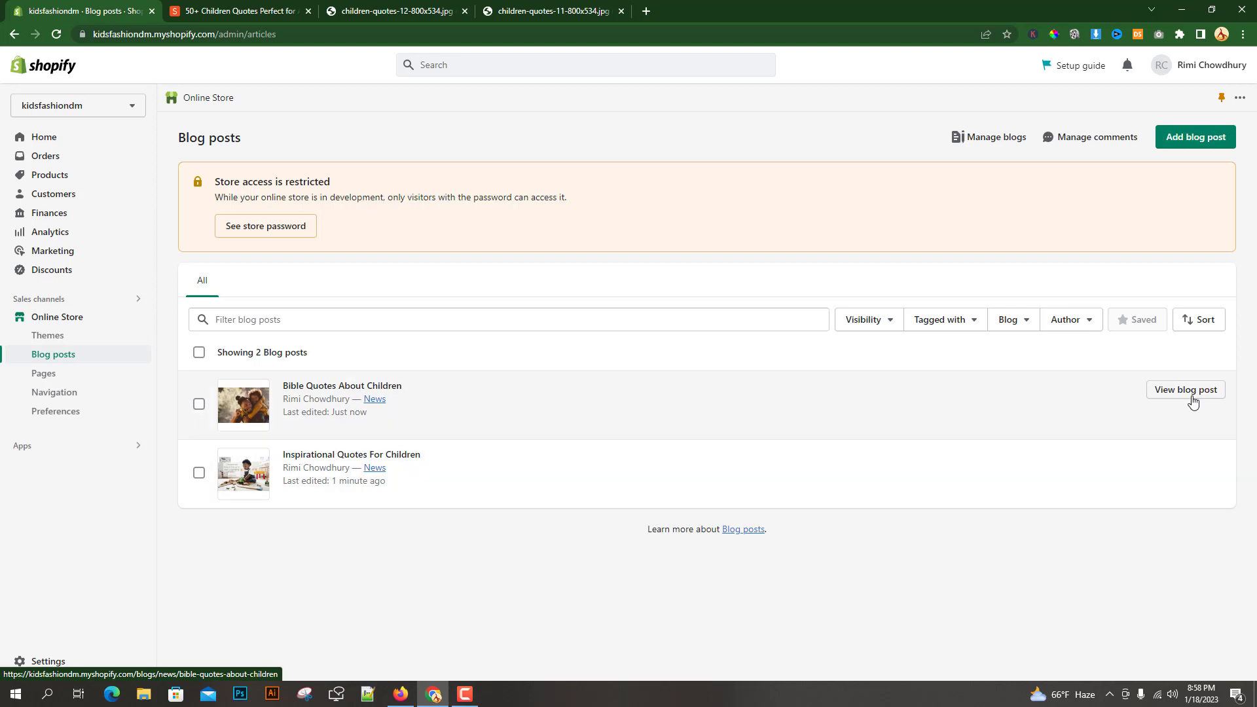
# - Preview the online store's home page and check its header menu for a blog link
pyautogui.click(136, 322)
pyautogui.scroll(-10, 886, 379)
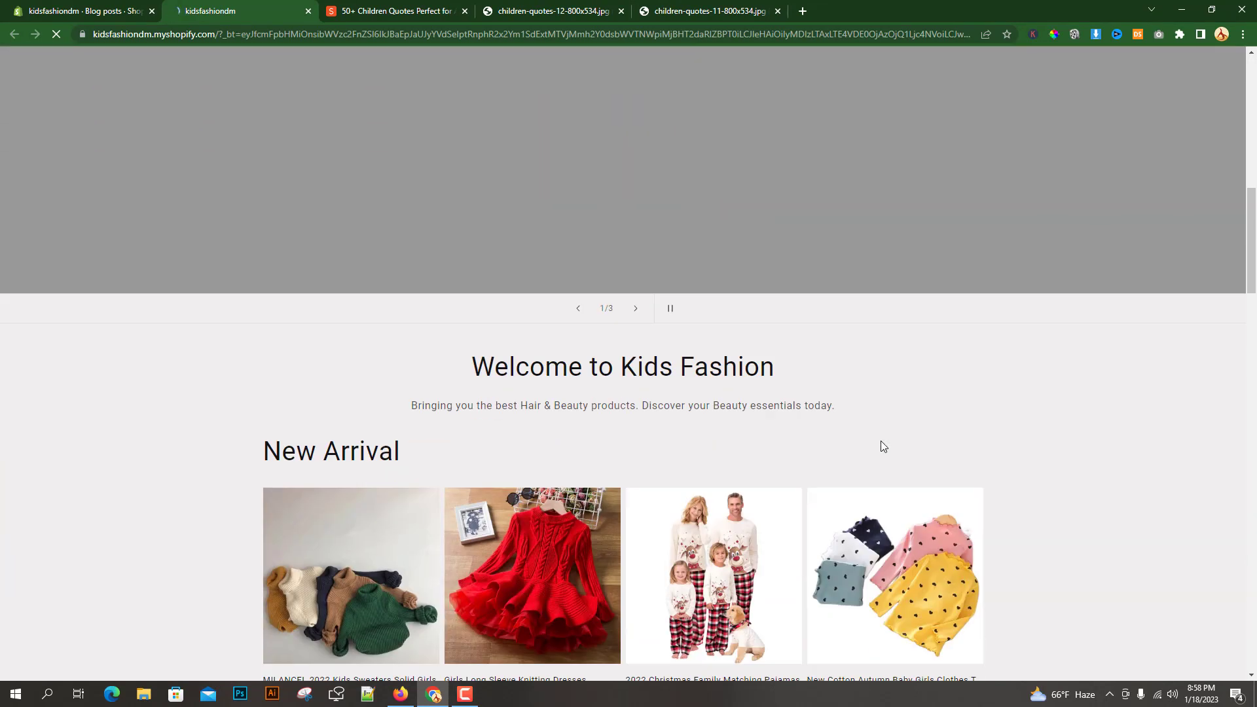
pyautogui.scroll(-5, 881, 442)
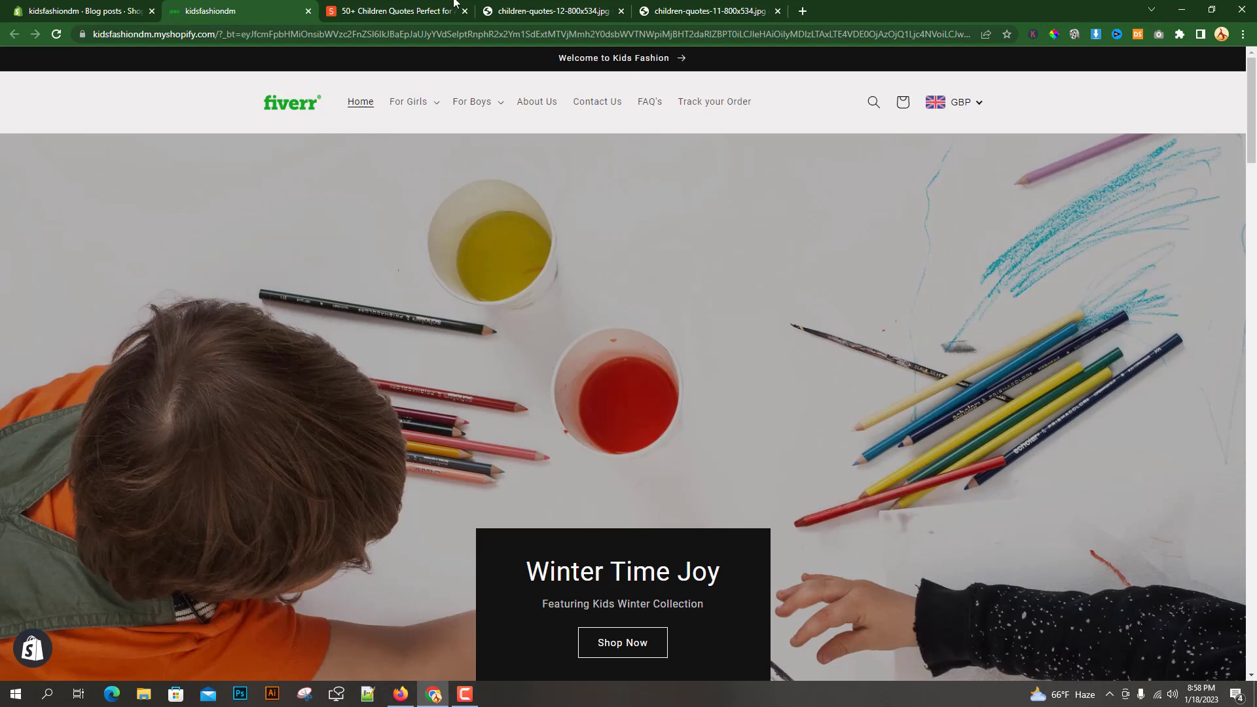
pyautogui.click(79, 14)
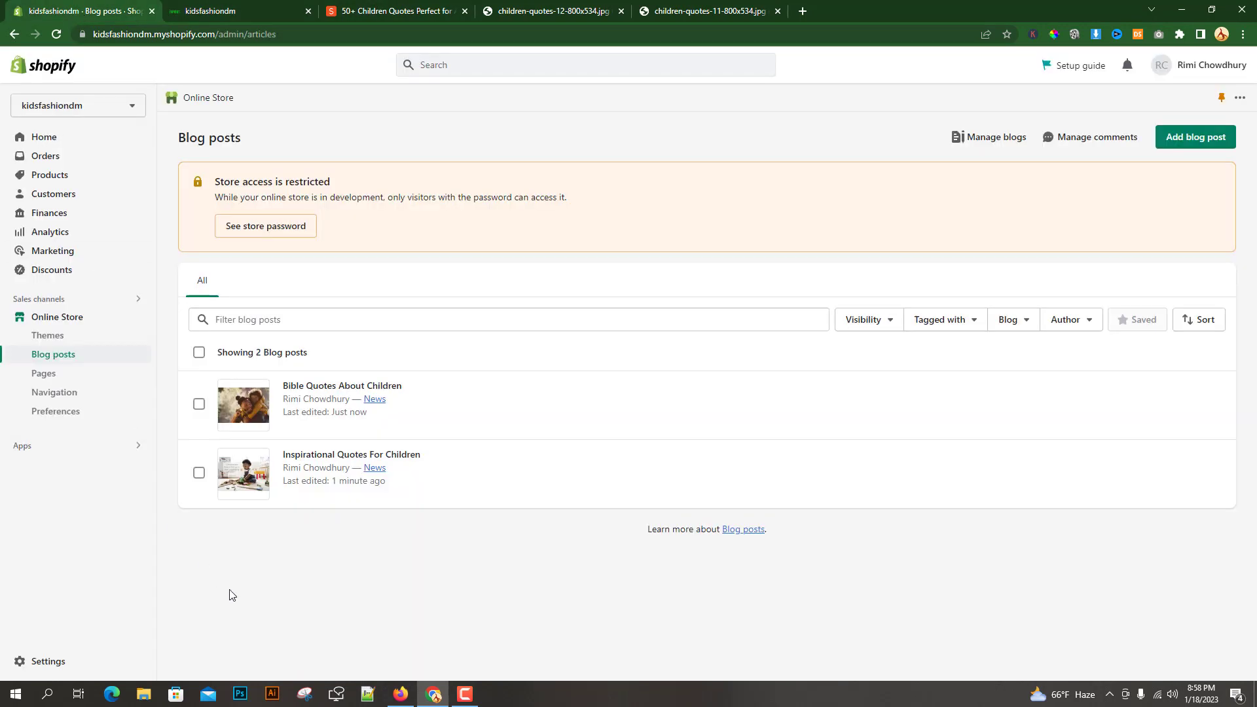
# - Open the store's navigation settings and compare the menus with the header and footer of the live home page
pyautogui.click(45, 394)
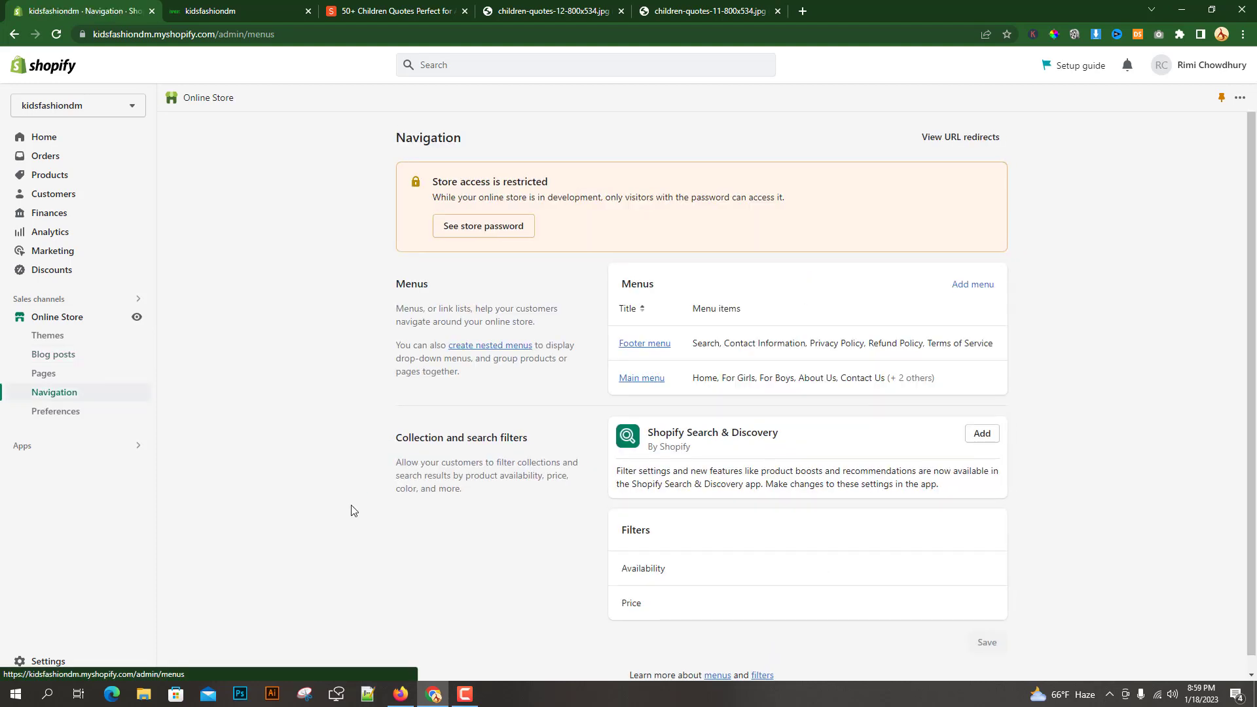
pyautogui.hotkey('ctrl', 'Tab')
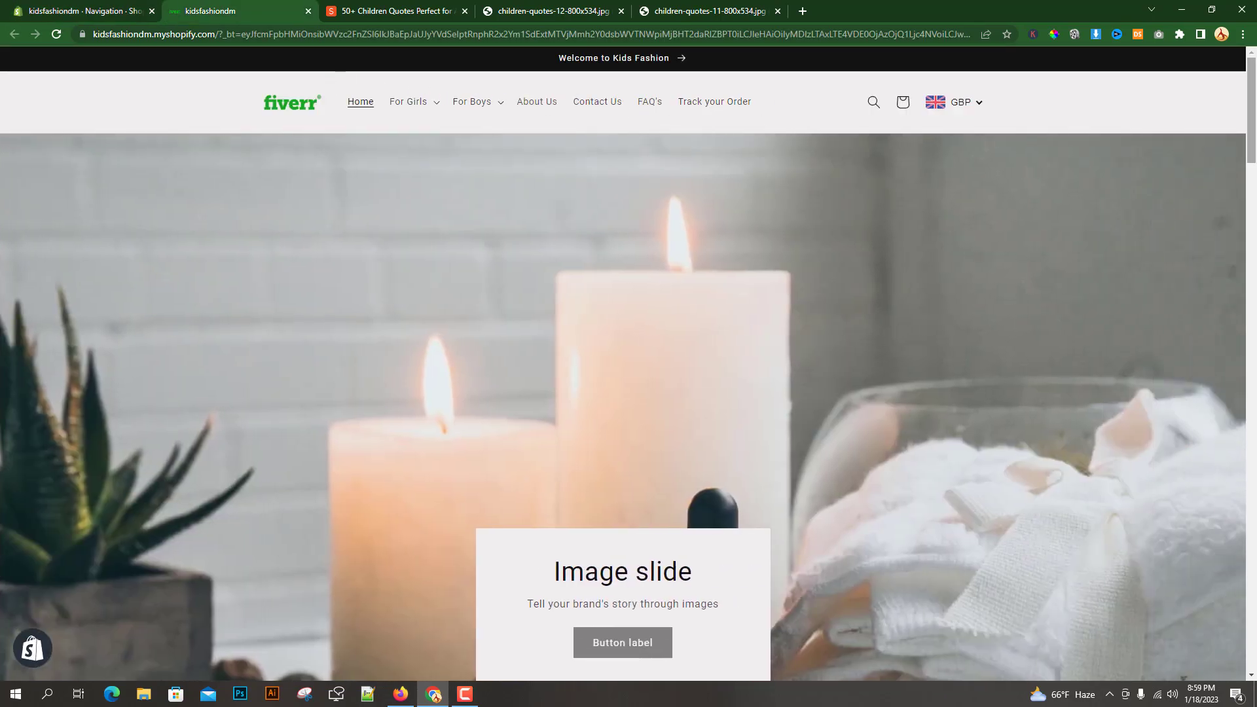
pyautogui.scroll(-15, 1252, 100)
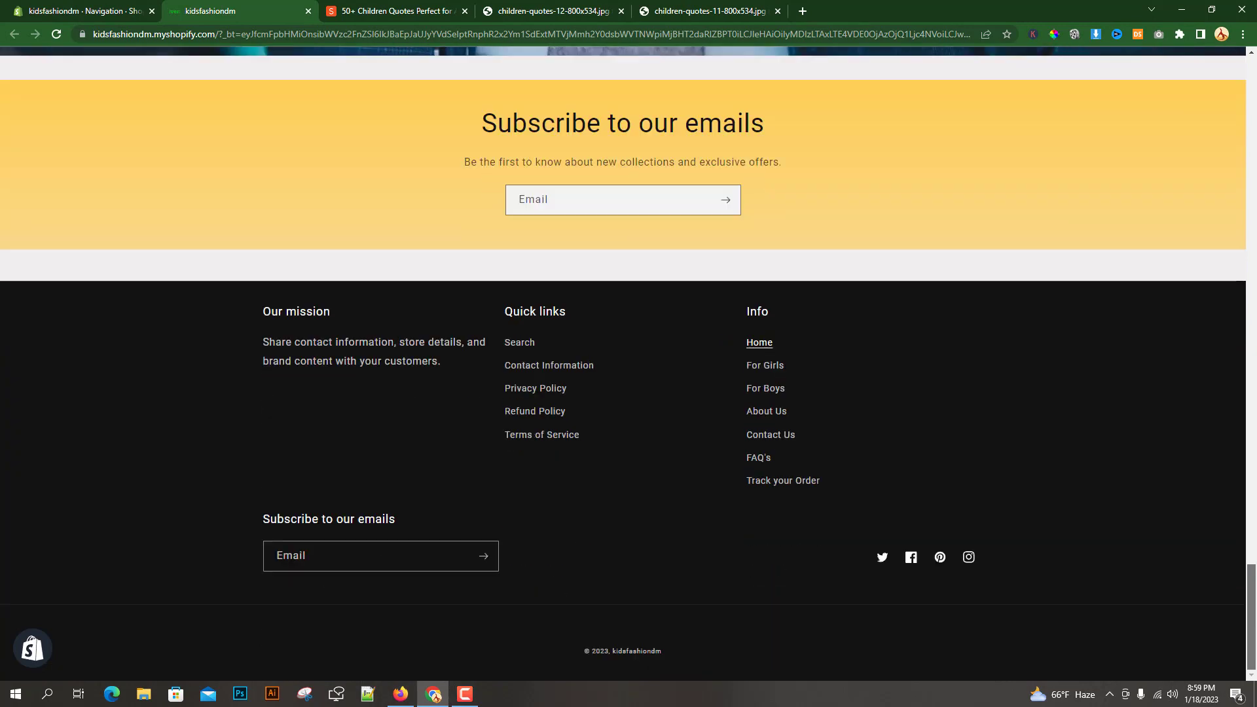
pyautogui.click(78, 13)
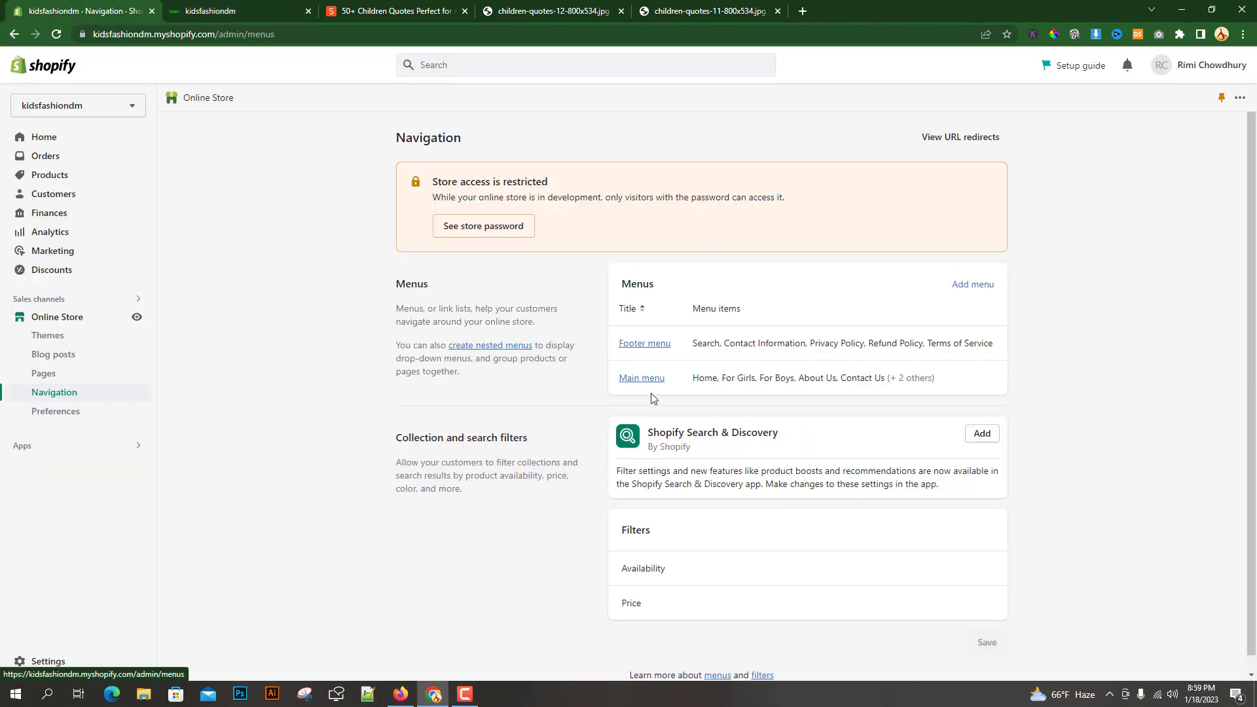
# - Add an item named Blog, linked to the News blog, at the end of the Main menu
pyautogui.click(634, 380)
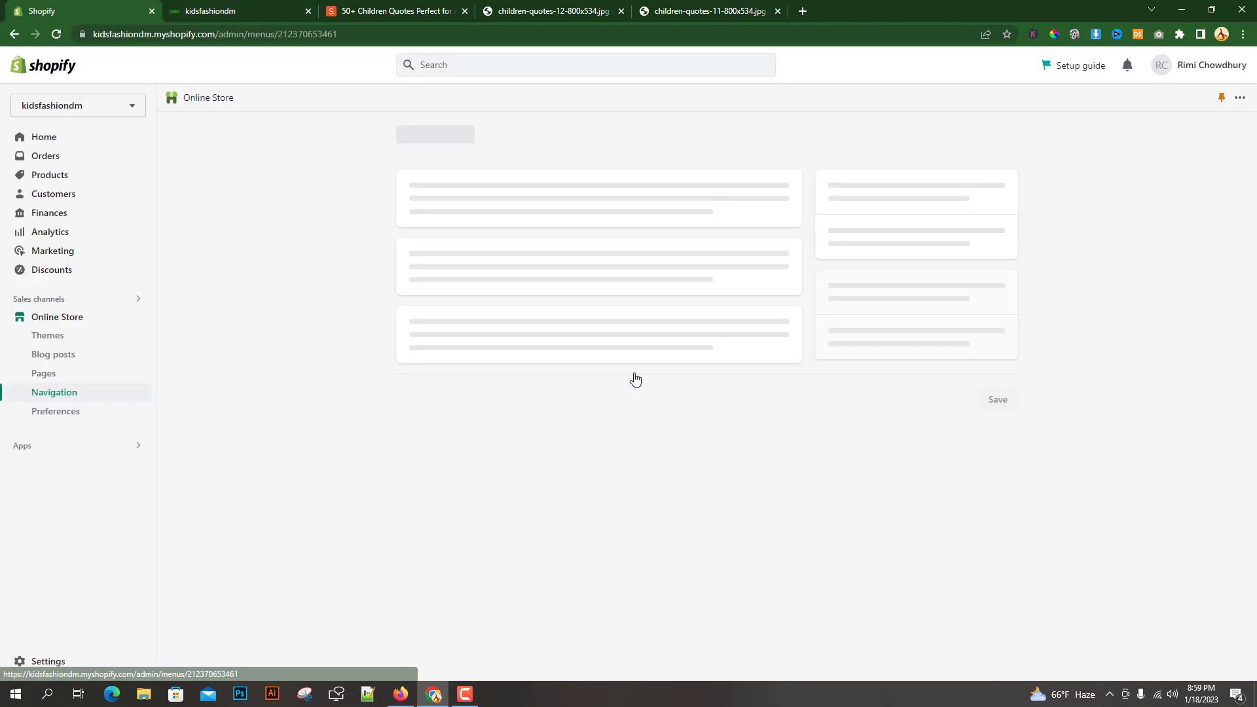
pyautogui.scroll(-4, 309, 500)
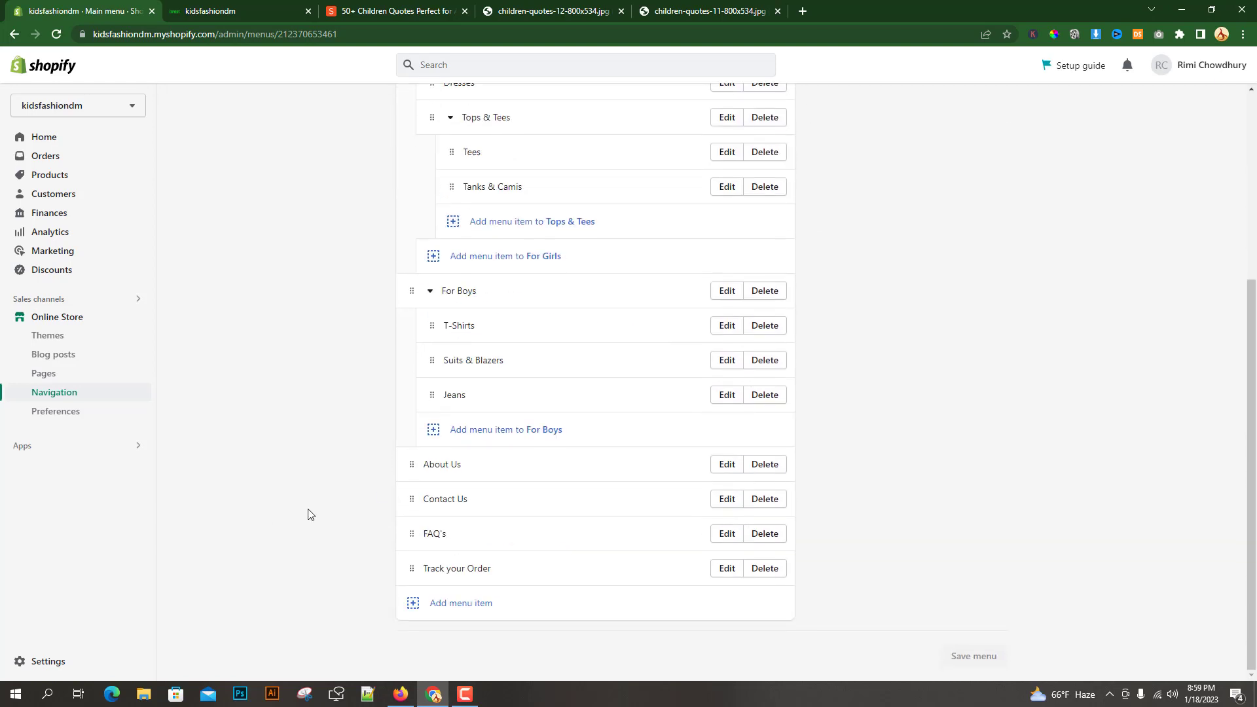
pyautogui.click(454, 605)
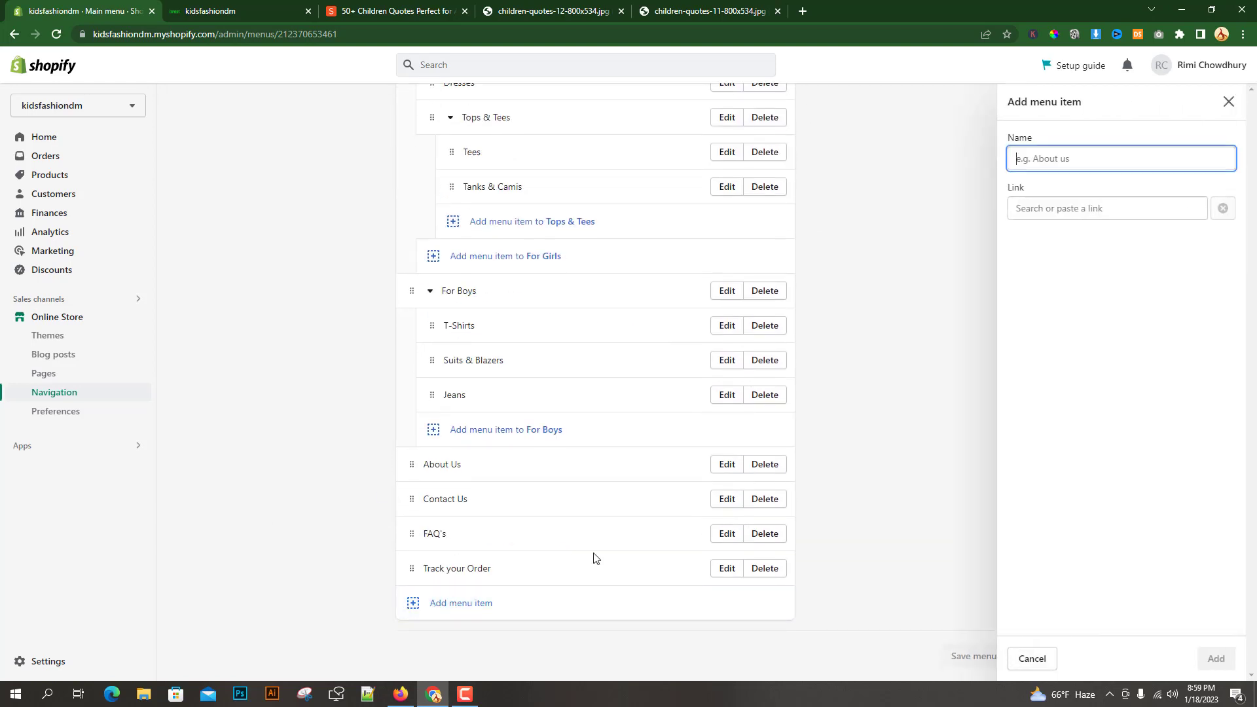
pyautogui.click(1018, 208)
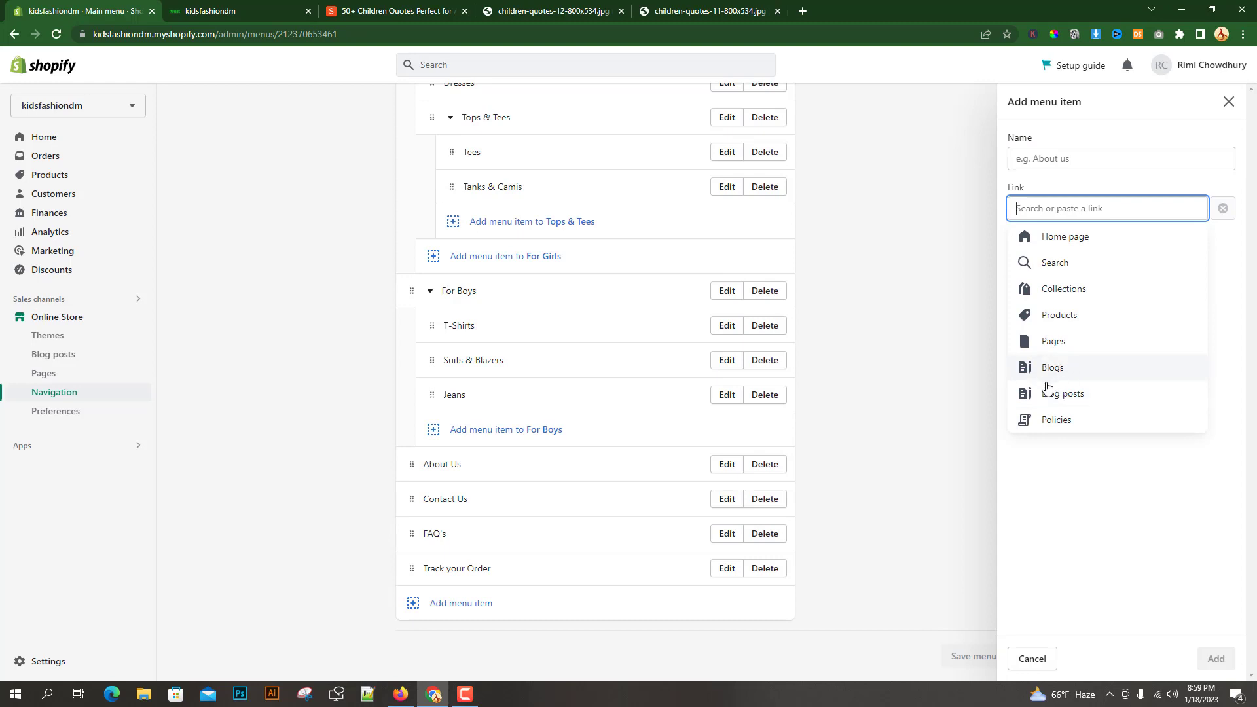
# - Review the blog posts and blogs offered as link targets for another menu item, without adding one
pyautogui.click(1076, 394)
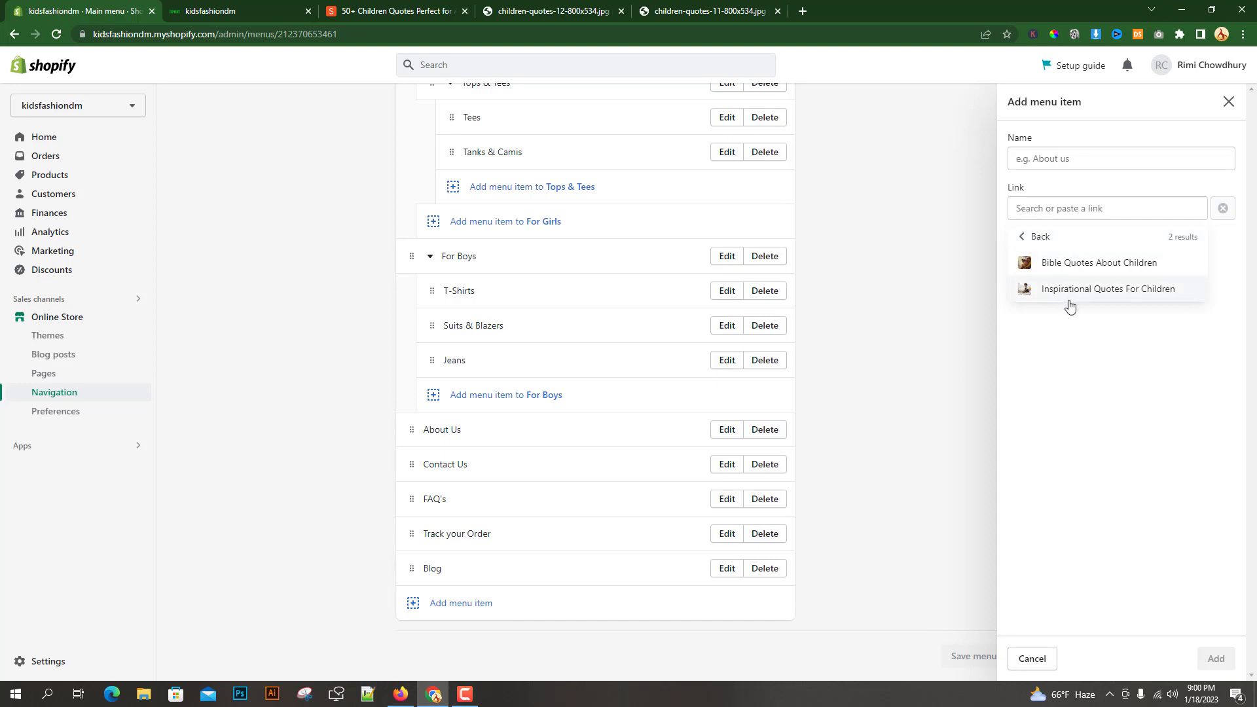
pyautogui.click(1034, 236)
pyautogui.click(1058, 369)
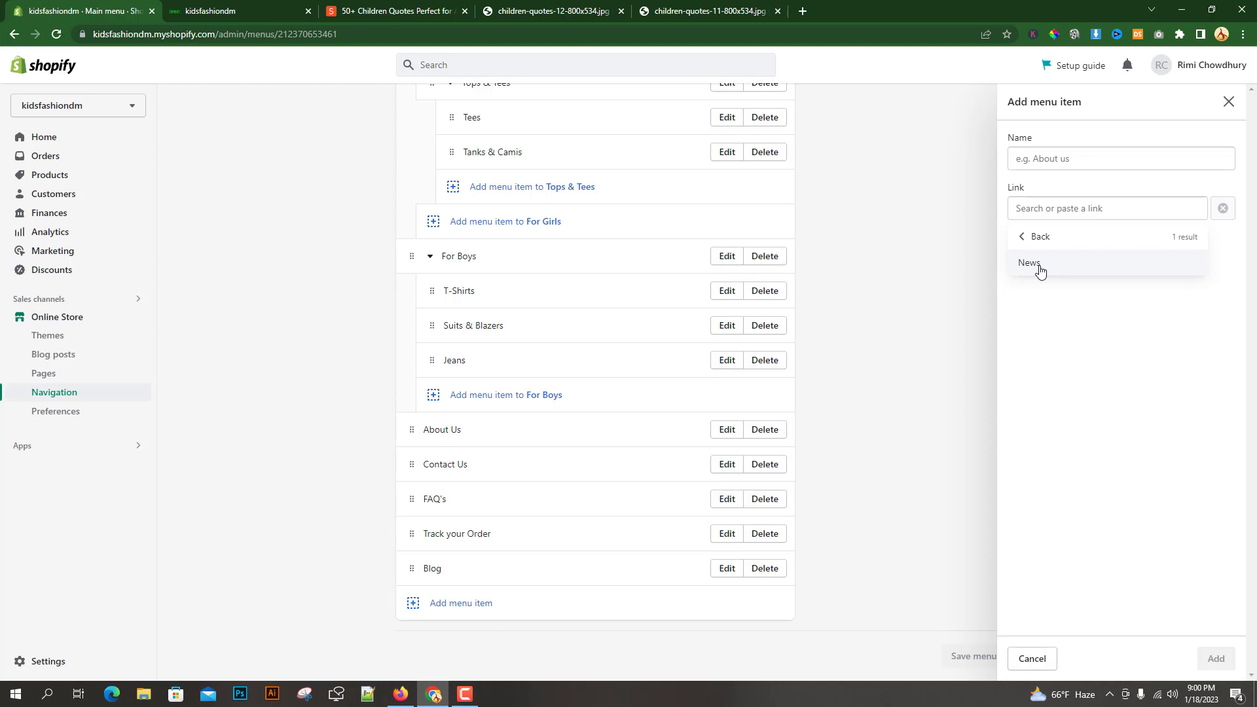
pyautogui.click(373, 580)
pyautogui.scroll(5, 822, 269)
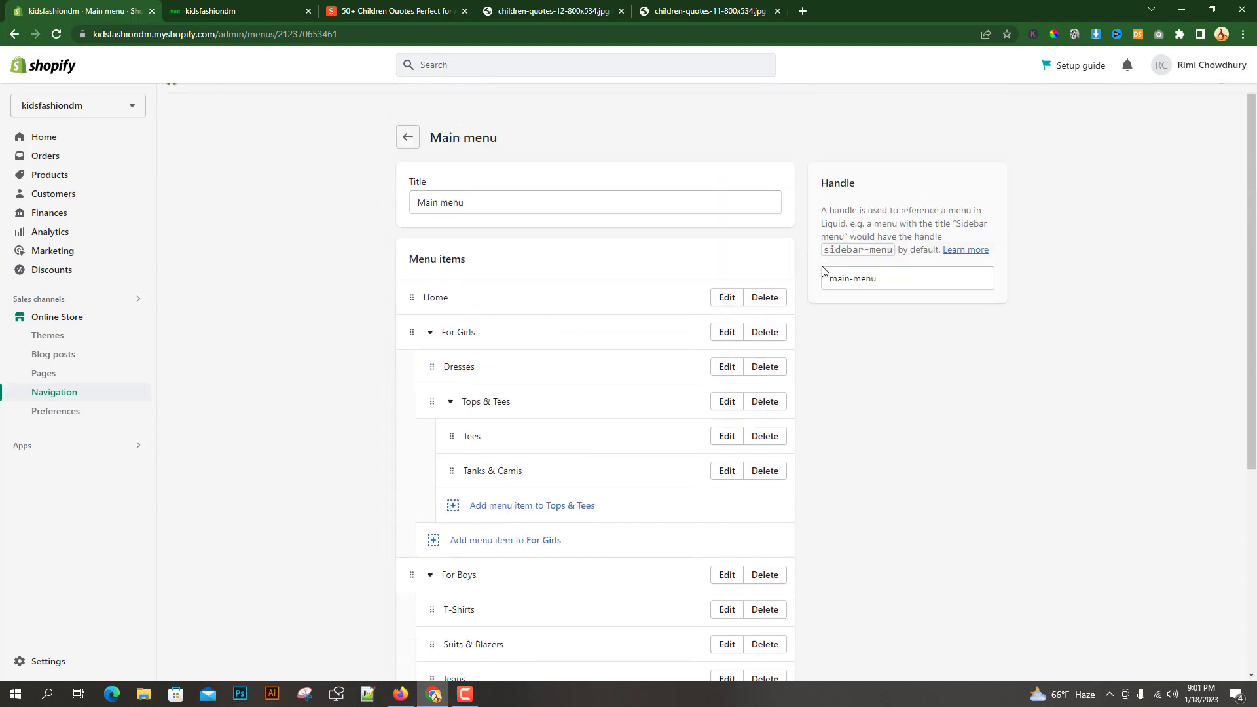
# - Reload the live store and follow the Blog link in its header menu
pyautogui.click(233, 13)
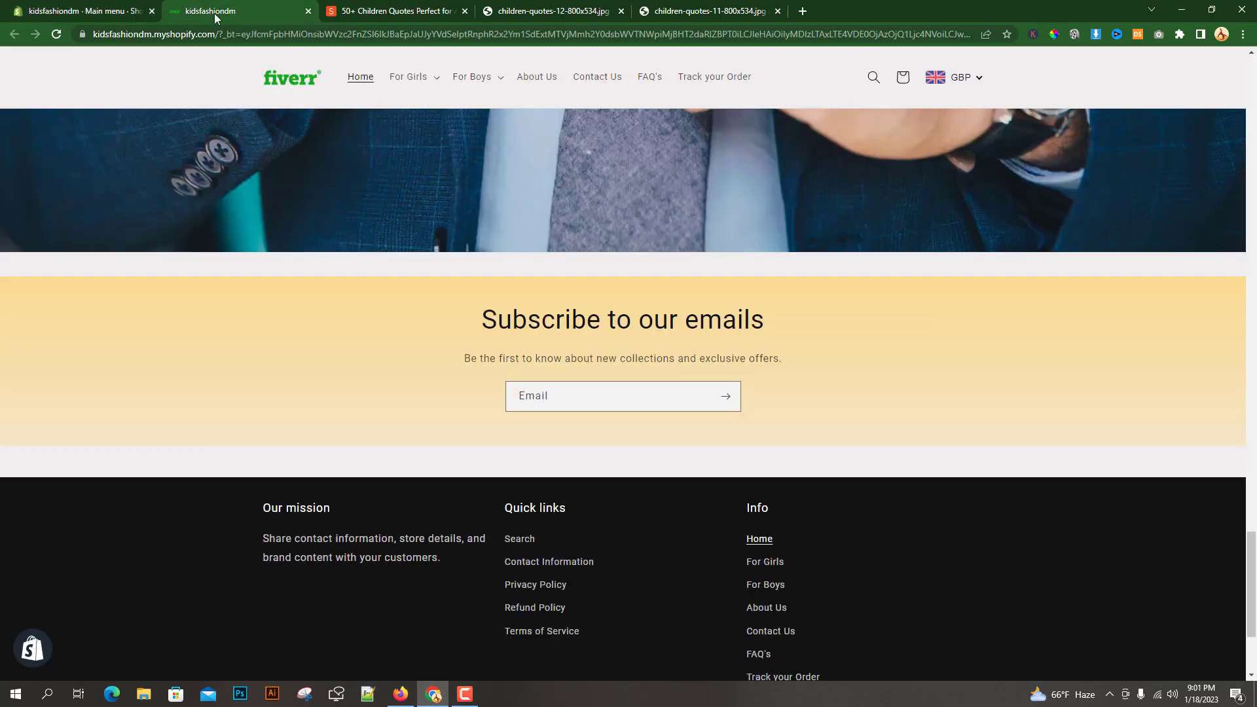
pyautogui.click(55, 35)
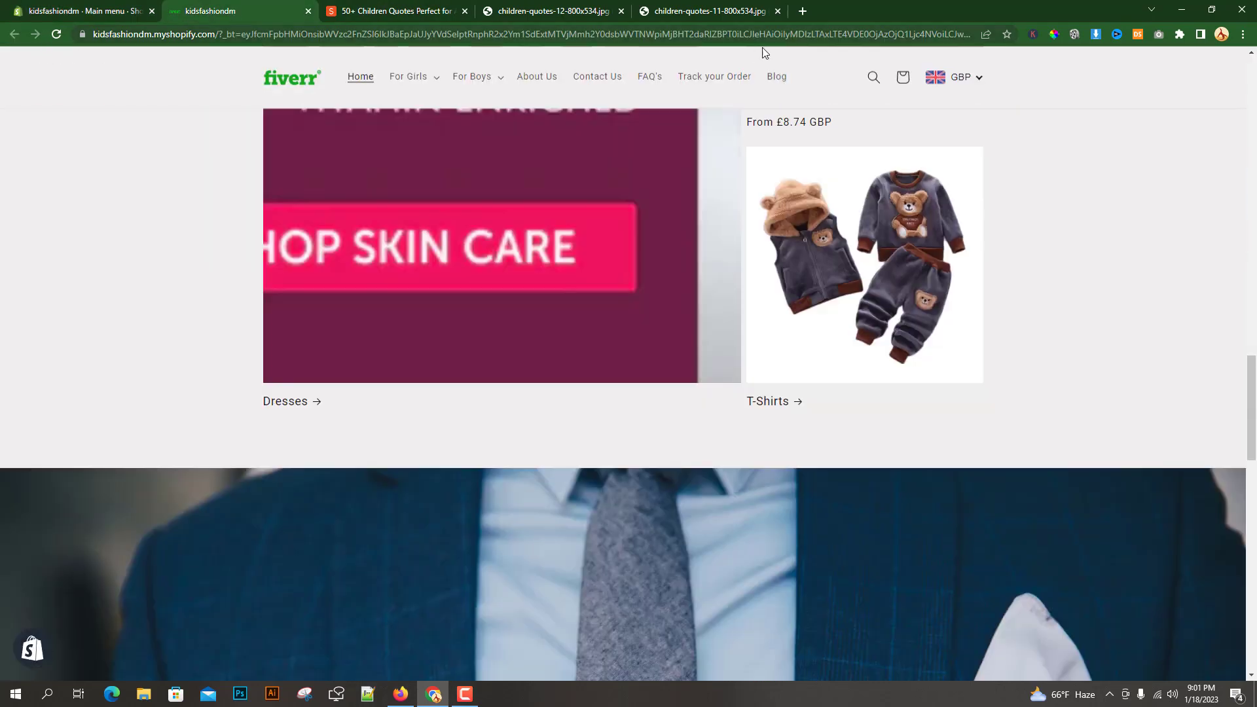
pyautogui.click(781, 79)
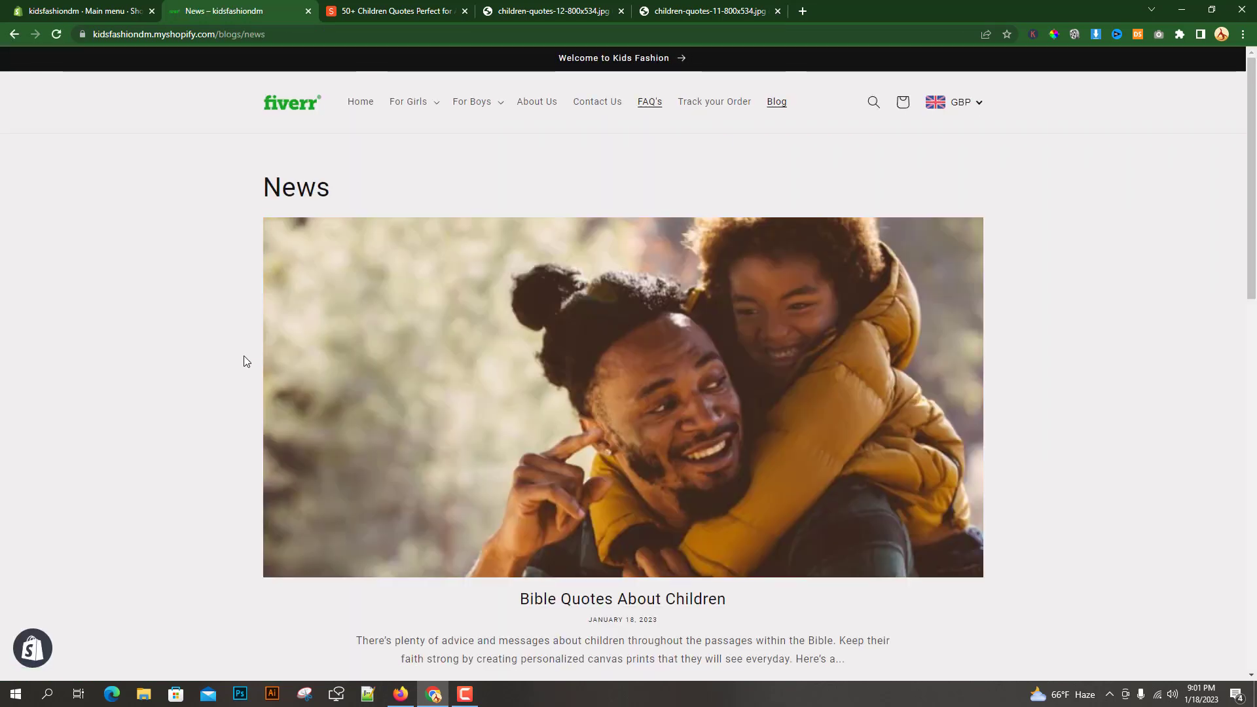
# - Look through the posts listed on the News blog page and open the Inspirational Quotes For Children post
pyautogui.moveTo(265, 187); pyautogui.dragTo(326, 184)
pyautogui.scroll(-3, 235, 247)
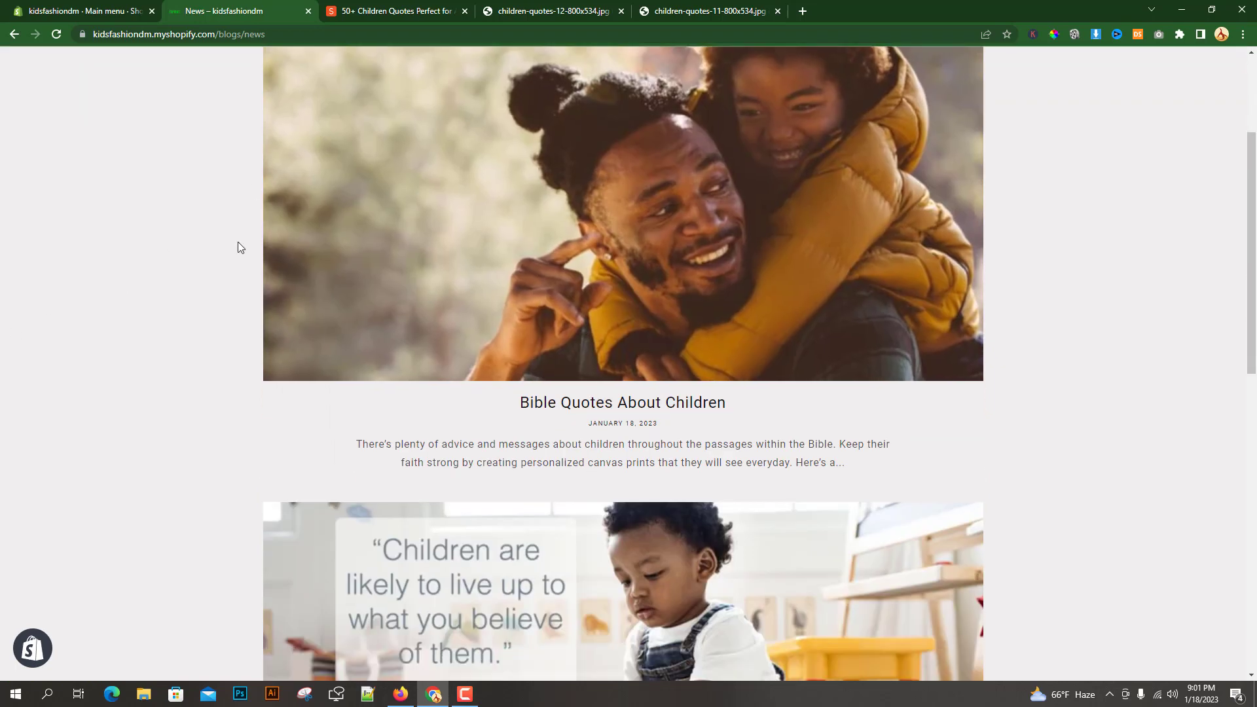
pyautogui.scroll(-2, 517, 419)
pyautogui.scroll(-4, 497, 390)
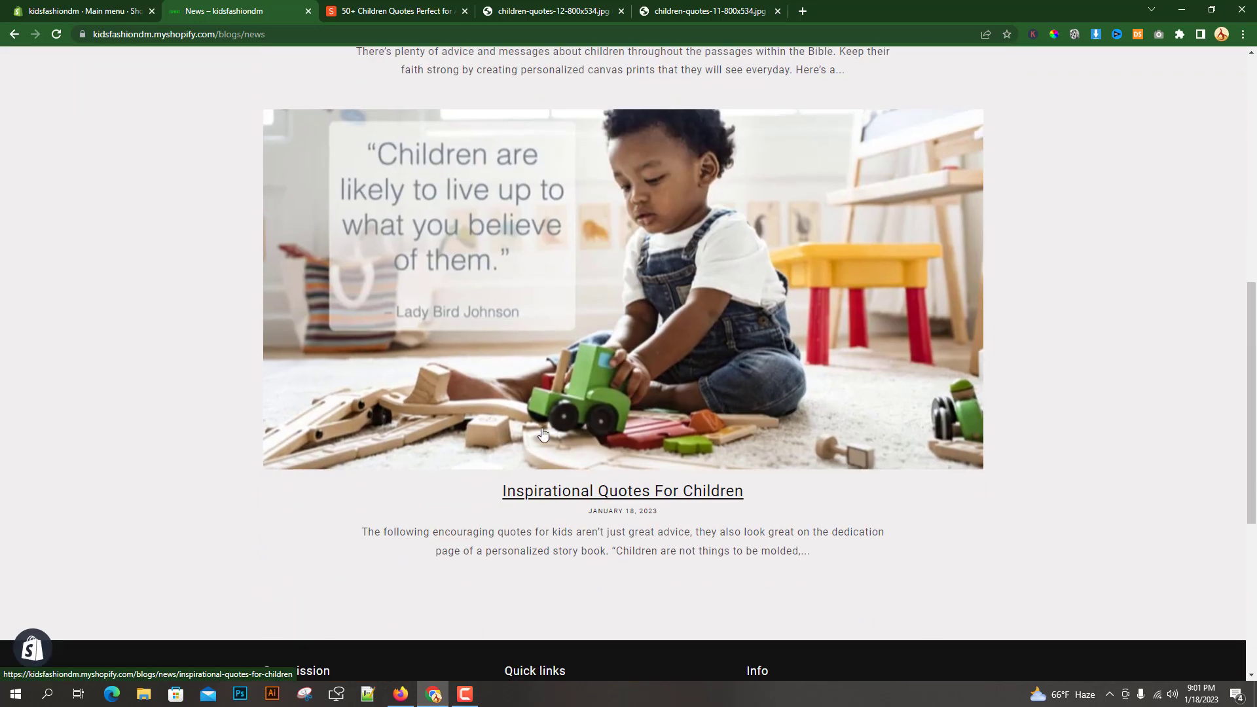
pyautogui.scroll(6, 463, 421)
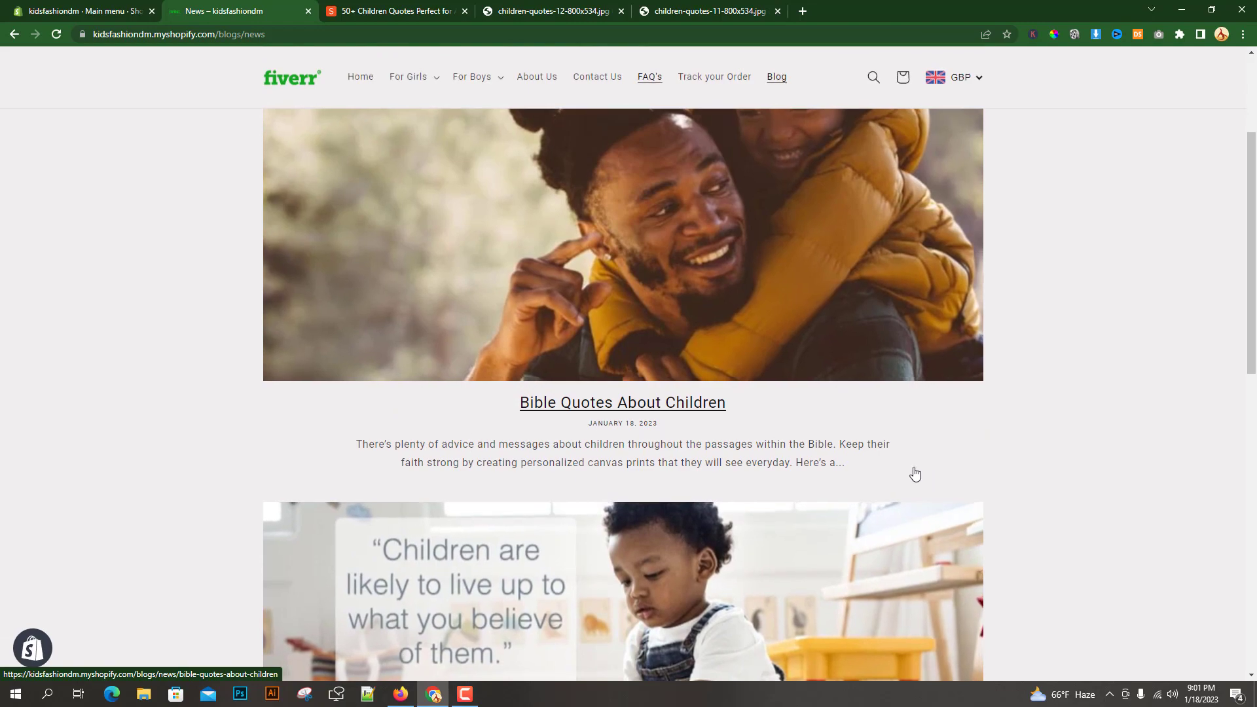
pyautogui.click(916, 536)
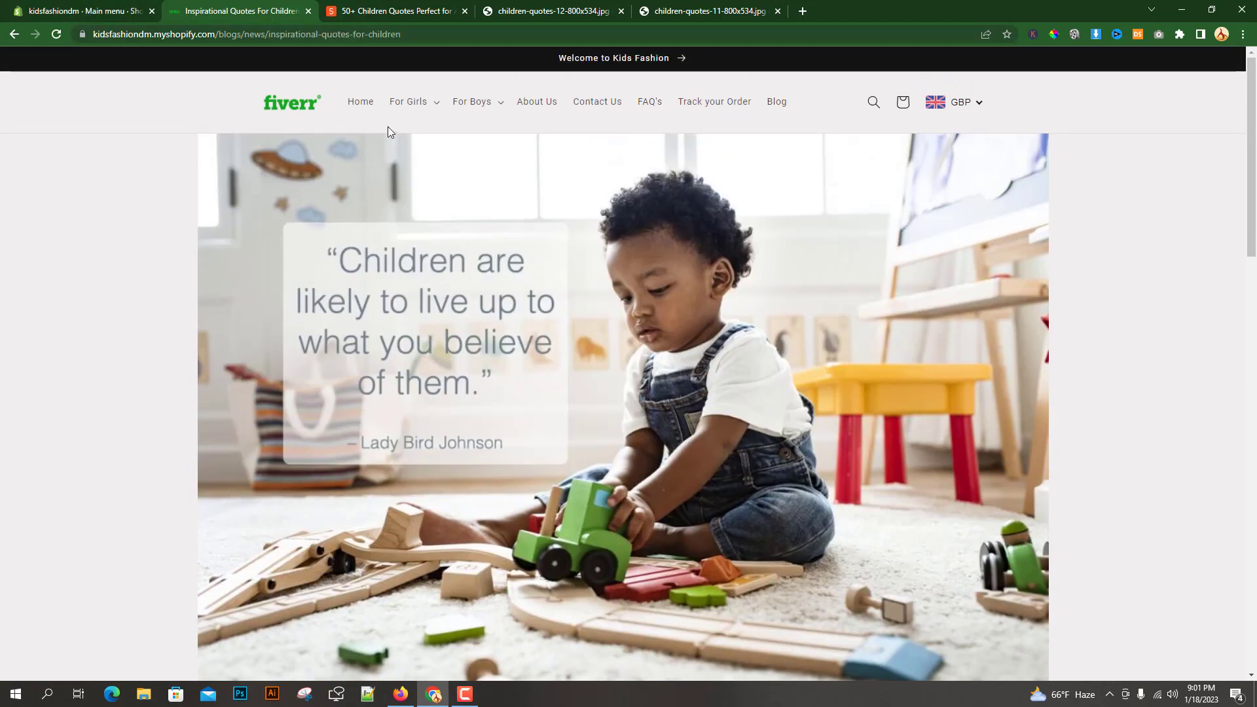
# - Return to the live store's home page and examine its sections down to the footer
pyautogui.click(360, 101)
pyautogui.scroll(4, 585, 527)
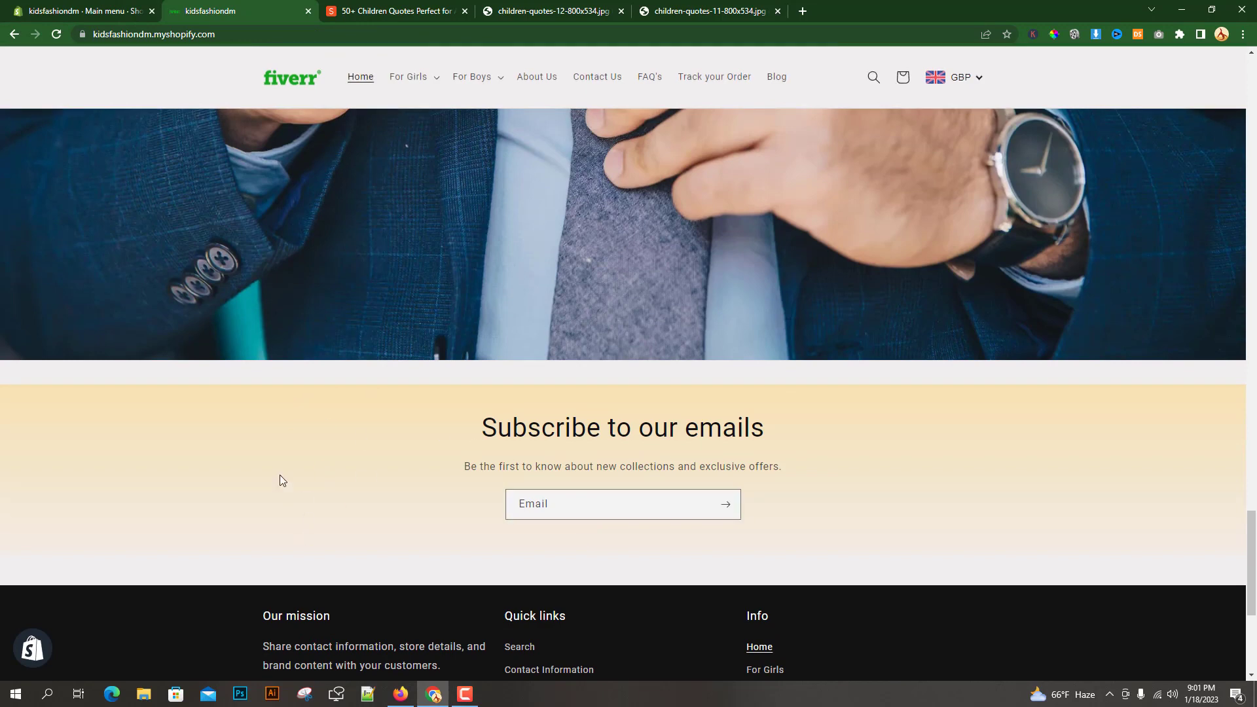
pyautogui.click(56, 5)
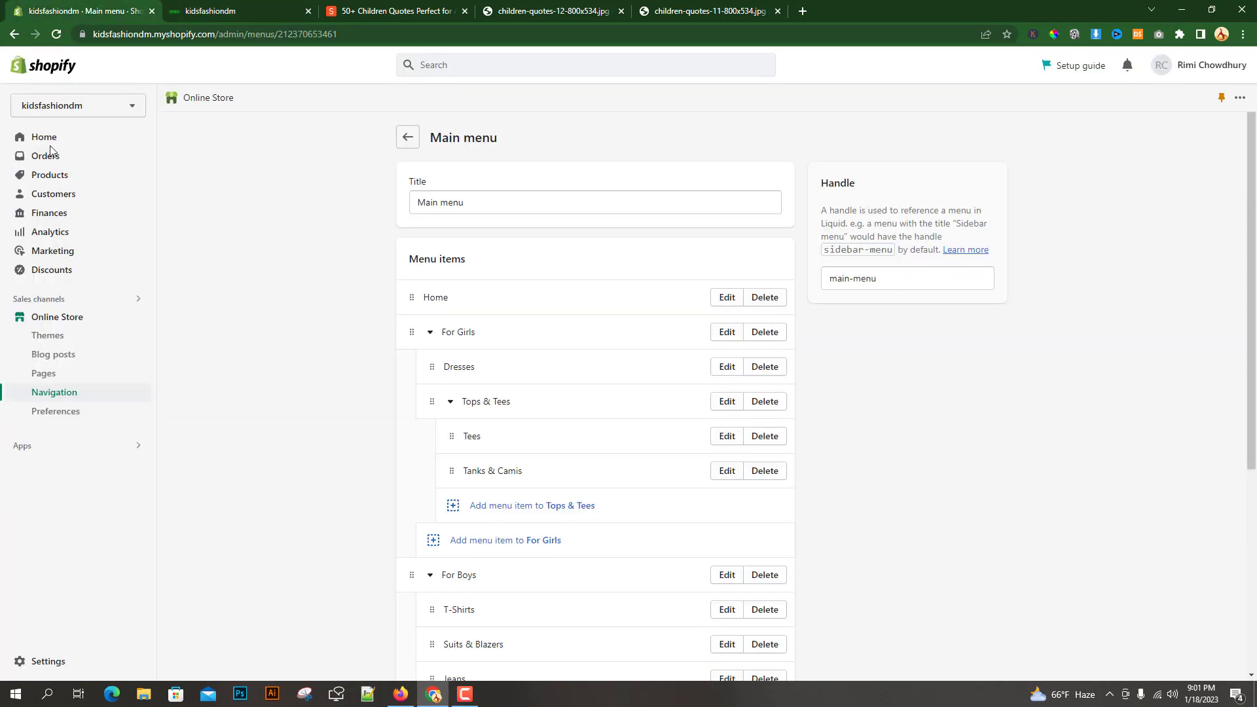
# - Open the current Dawn theme for customizing and look over the upper sections of its home page
pyautogui.click(47, 317)
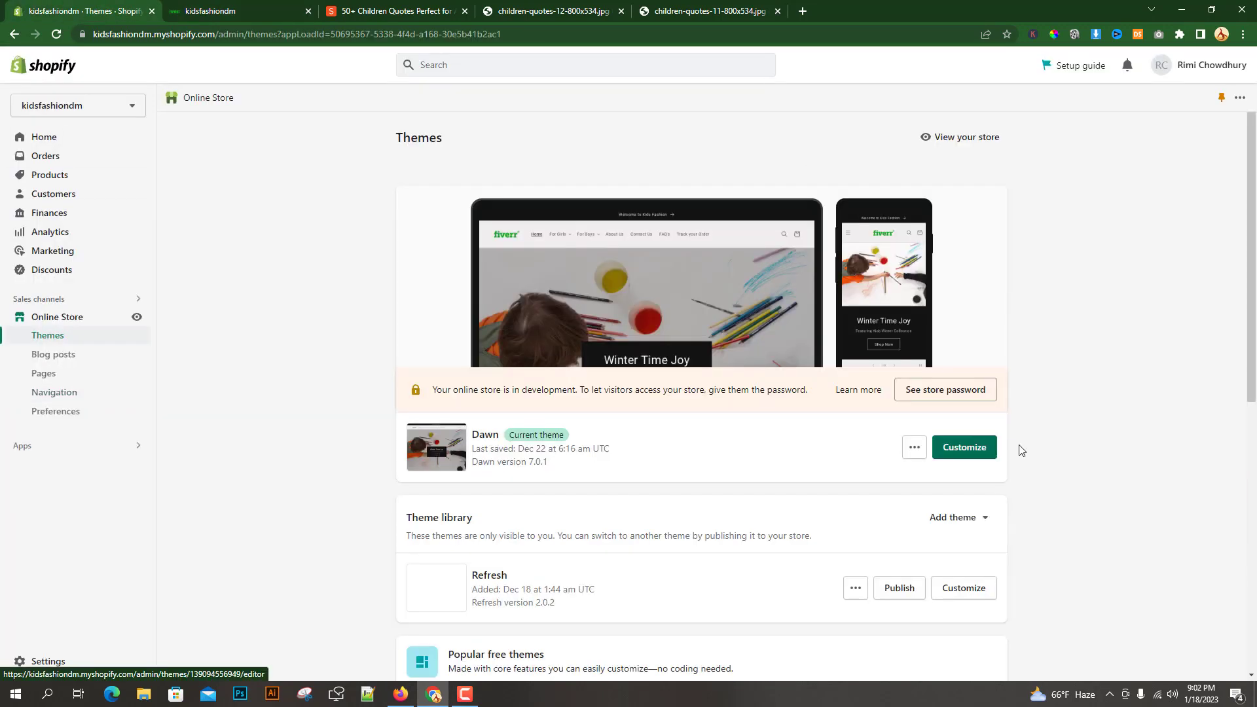
pyautogui.click(964, 447)
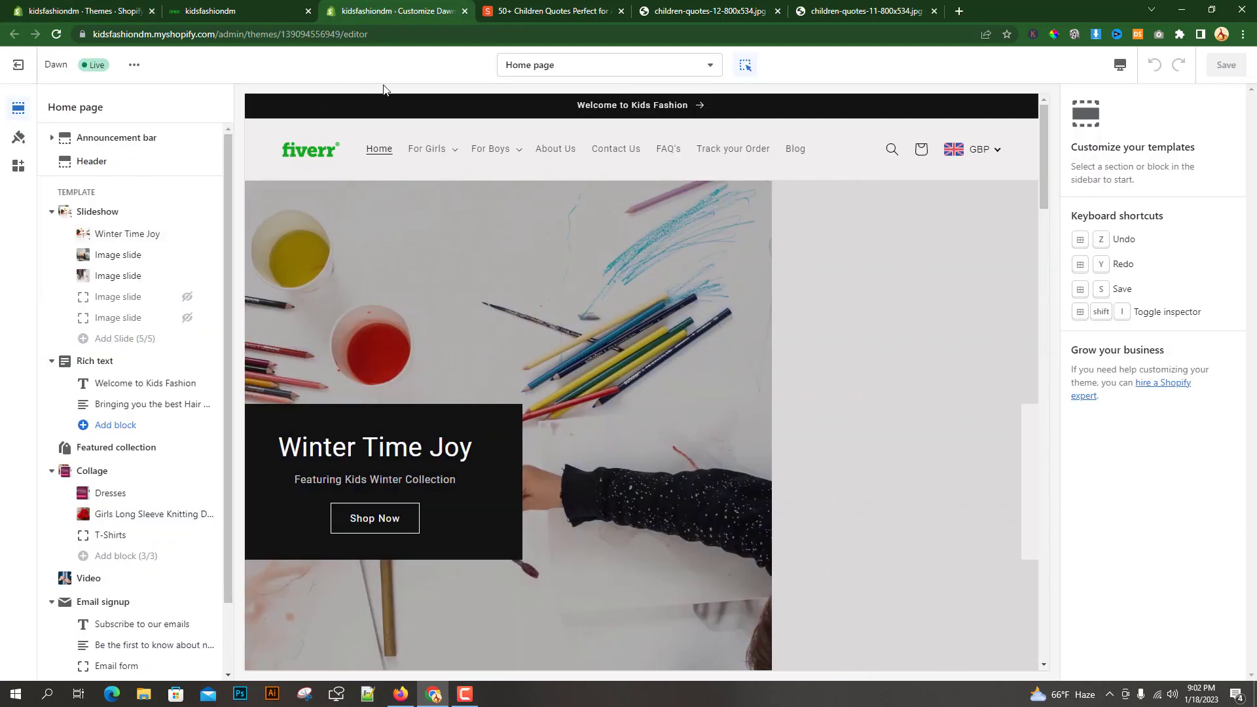
pyautogui.scroll(-4, 432, 210)
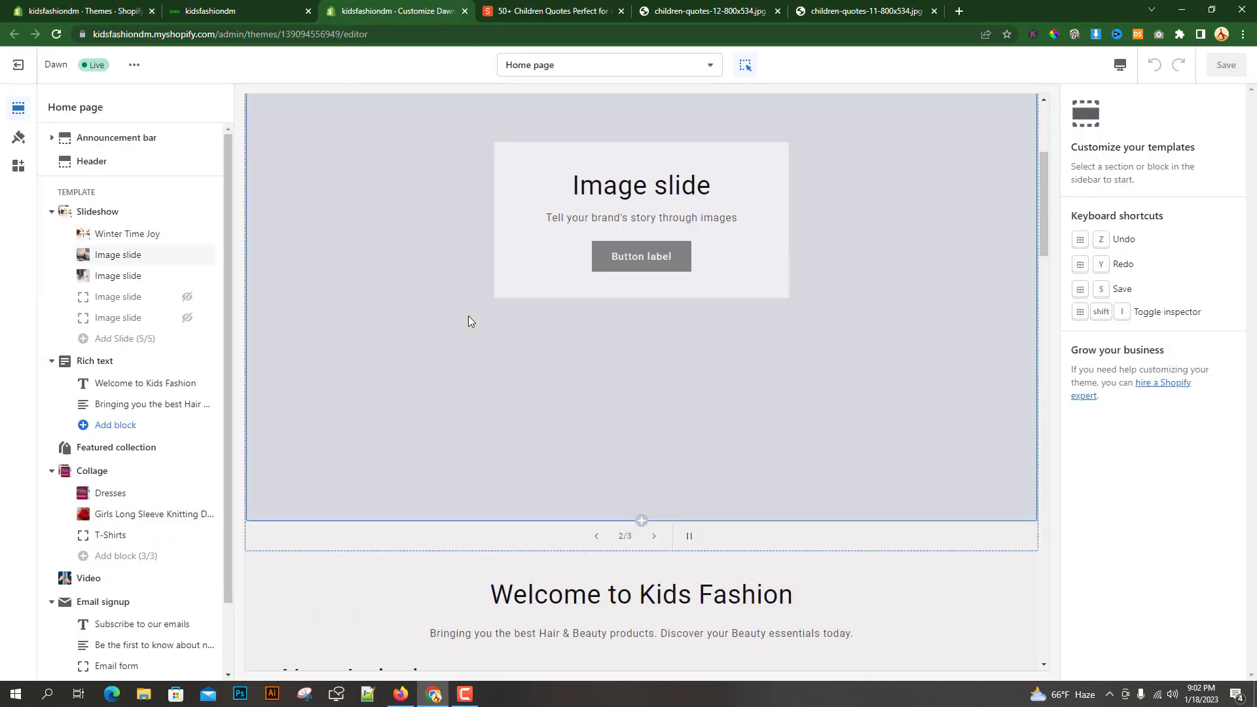
pyautogui.scroll(-3, 469, 316)
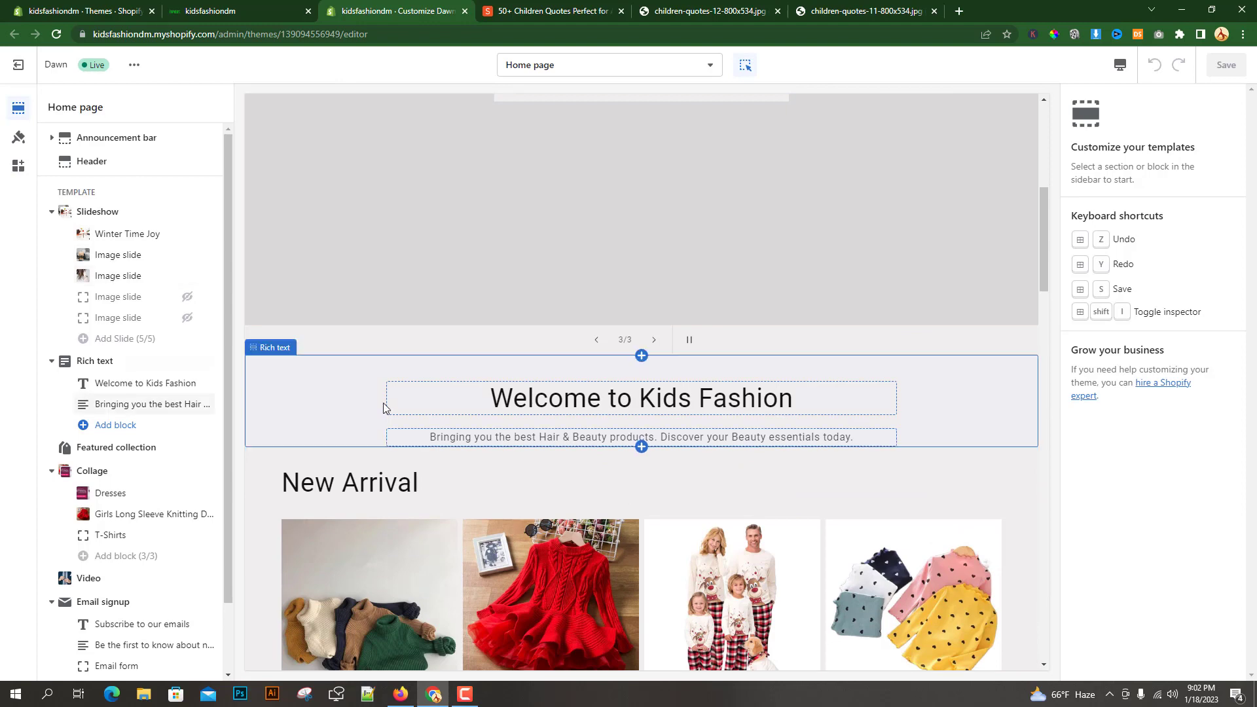
# - Add a Blog posts section to the home page and move it between the Video and Email signup sections
pyautogui.click(88, 578)
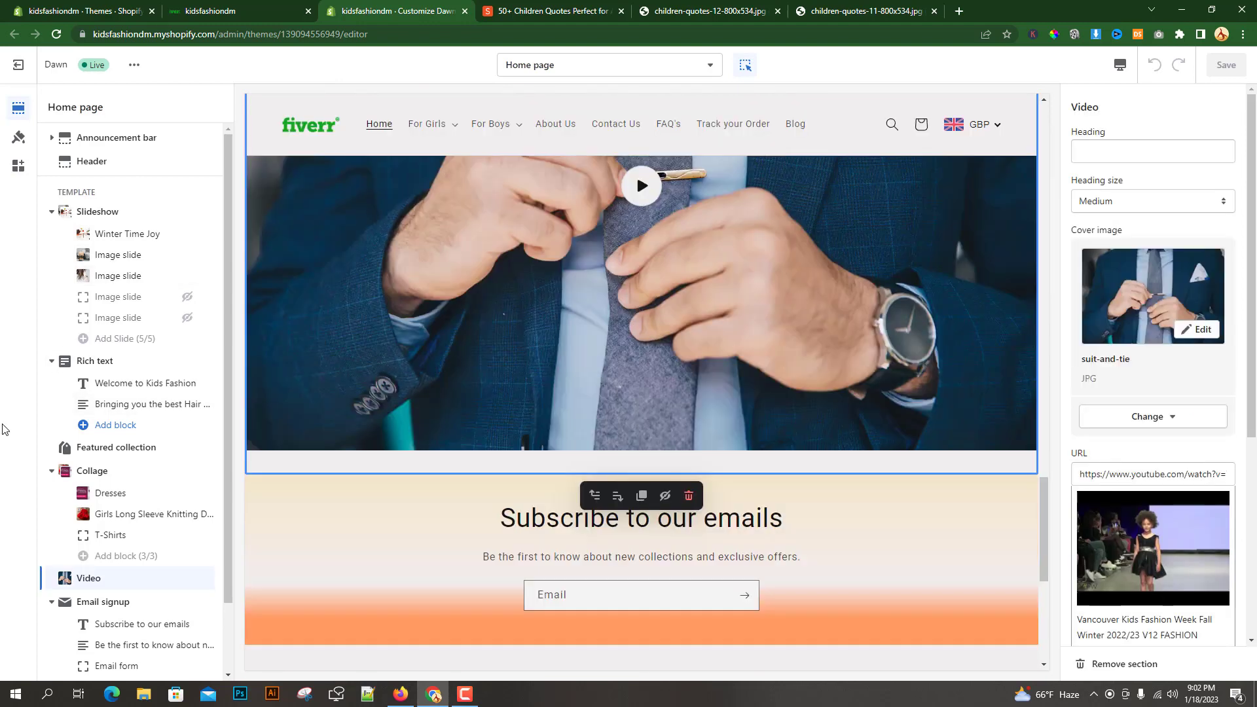
pyautogui.scroll(-2, 118, 517)
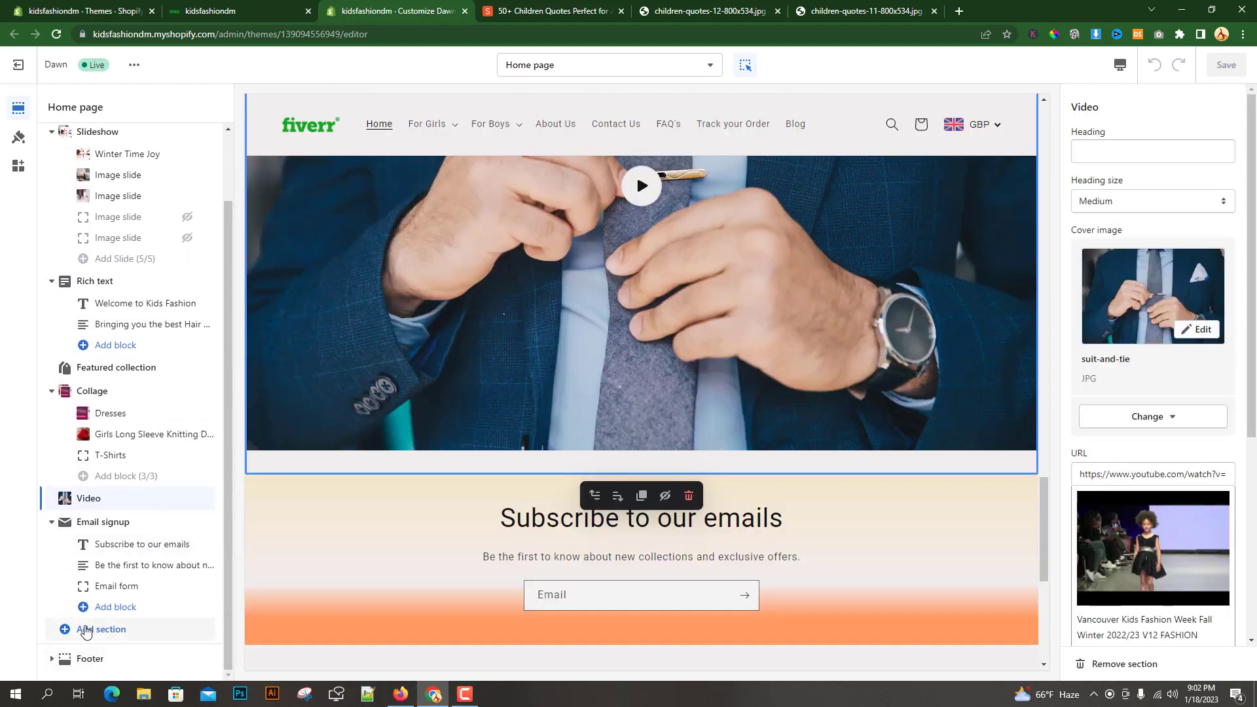
pyautogui.click(101, 630)
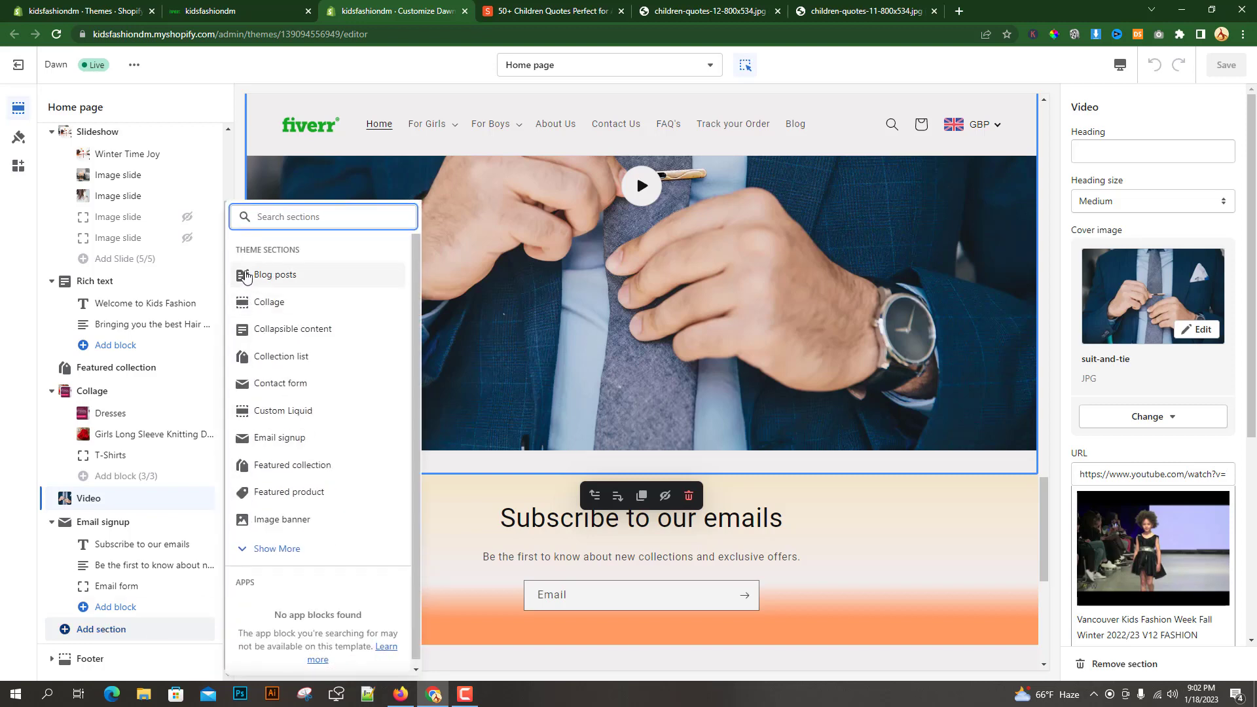
pyautogui.click(255, 276)
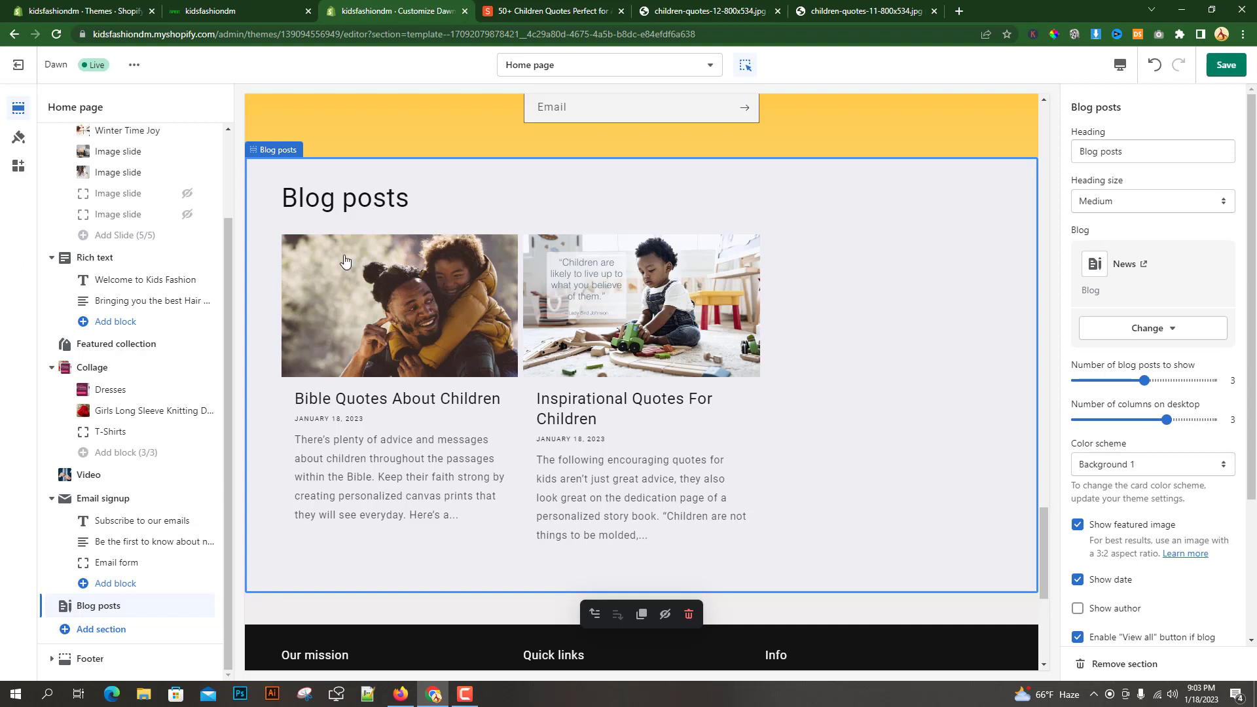
pyautogui.click(595, 613)
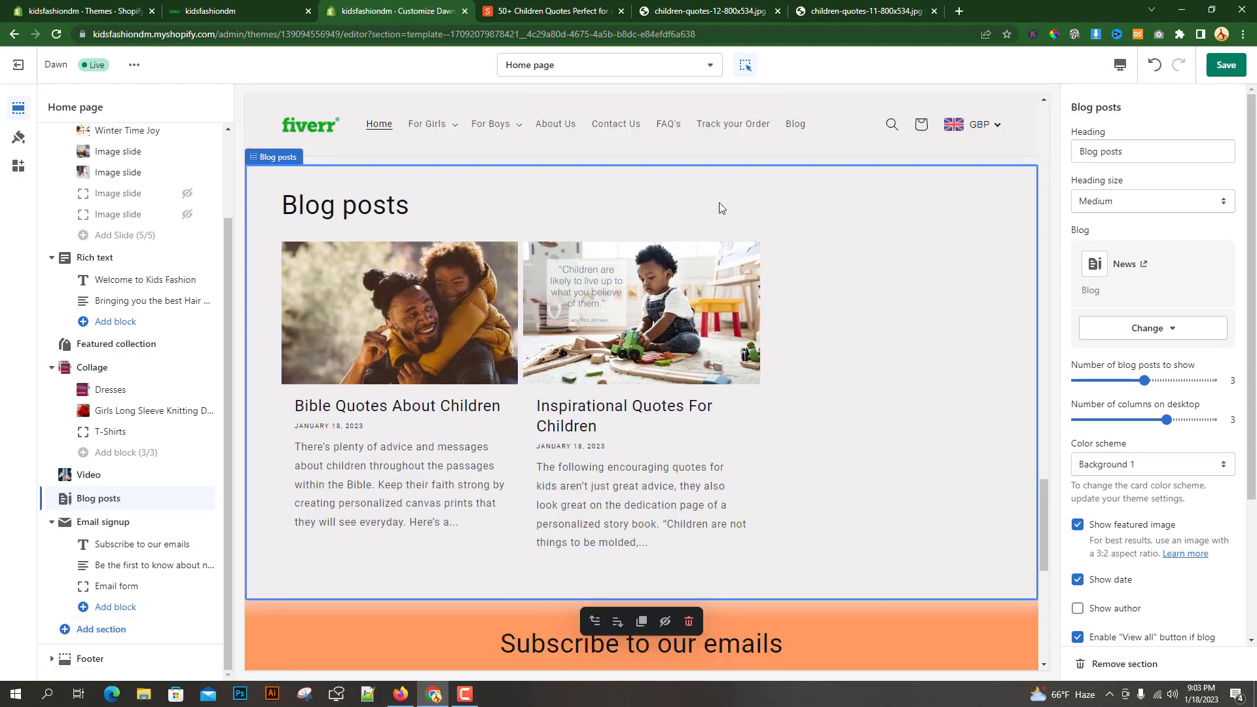
# - Capitalize the second word of the new section's heading so it reads "Blog Posts"
pyautogui.click(1107, 152)
pyautogui.press('BackSpace')
pyautogui.write('P')
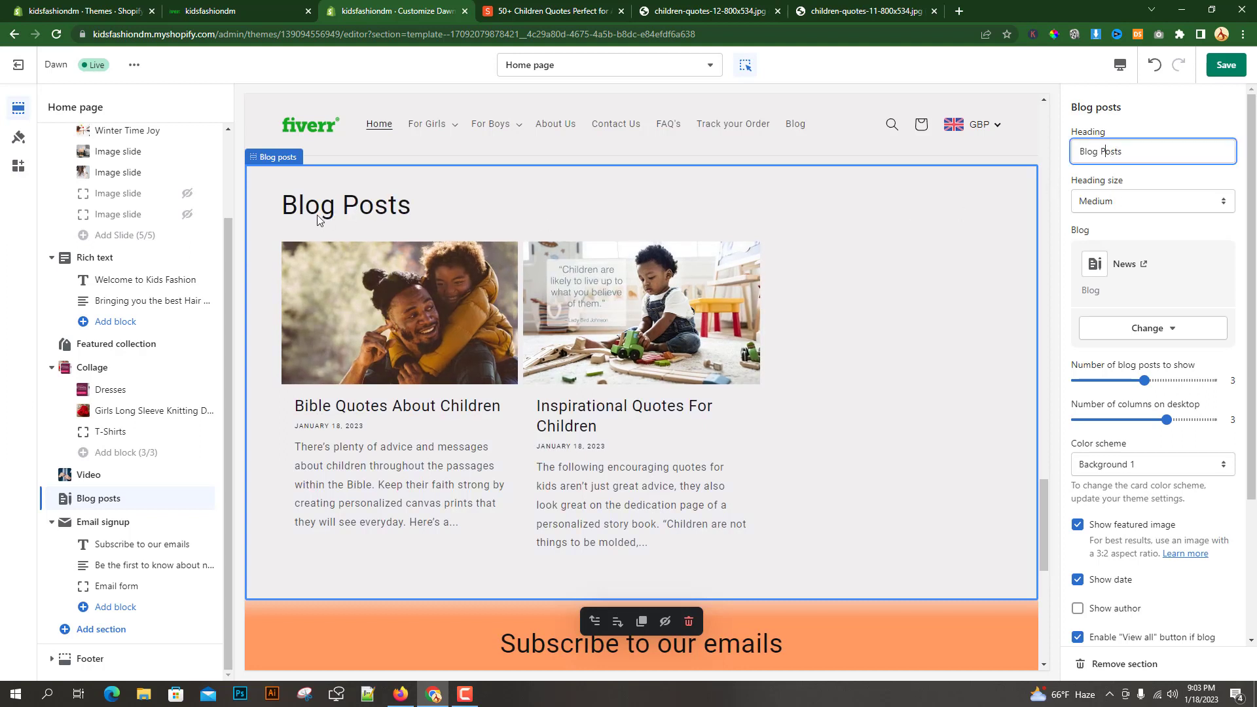
# - Try the Large heading size for the blog section and switch it back to Medium
pyautogui.click(1108, 204)
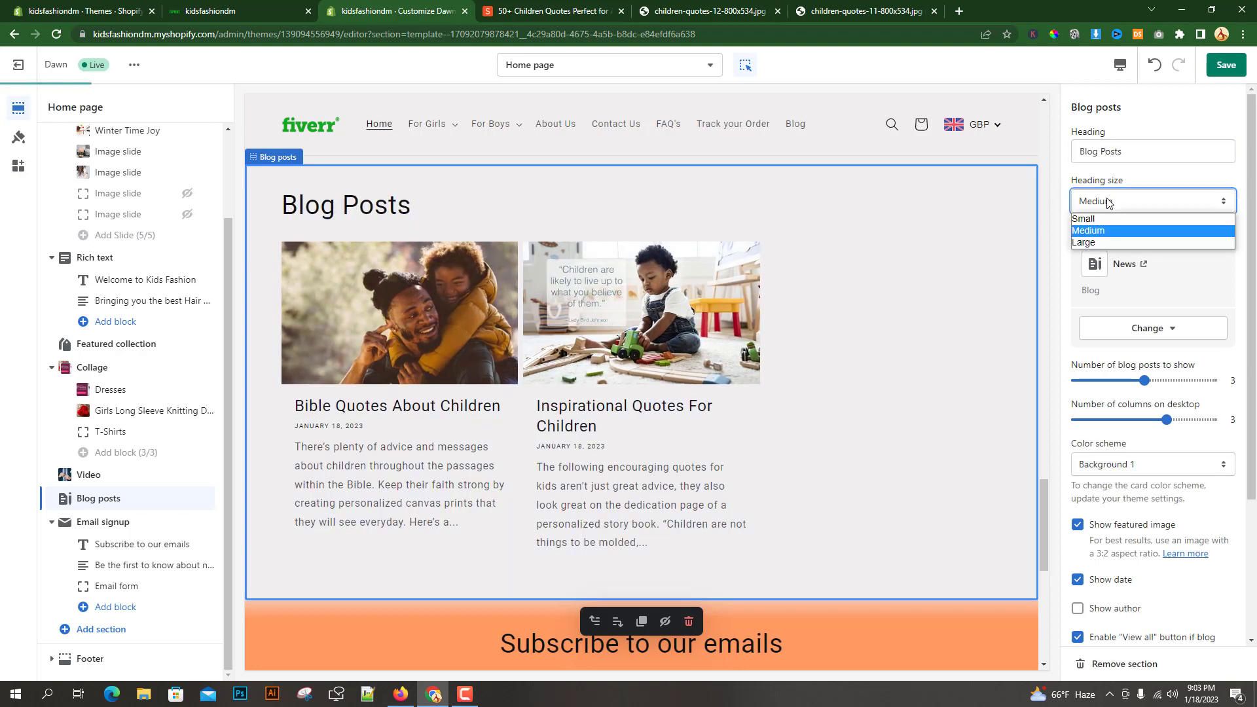
pyautogui.click(1084, 243)
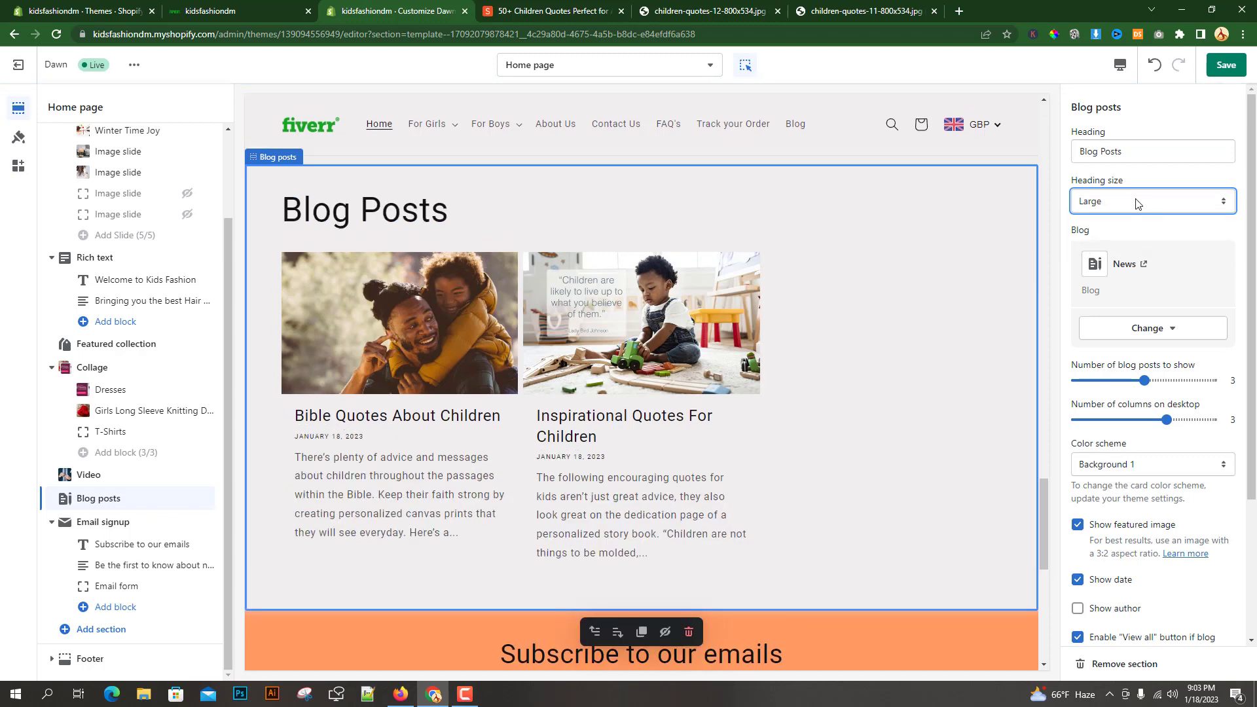
pyautogui.click(1139, 201)
pyautogui.click(1096, 231)
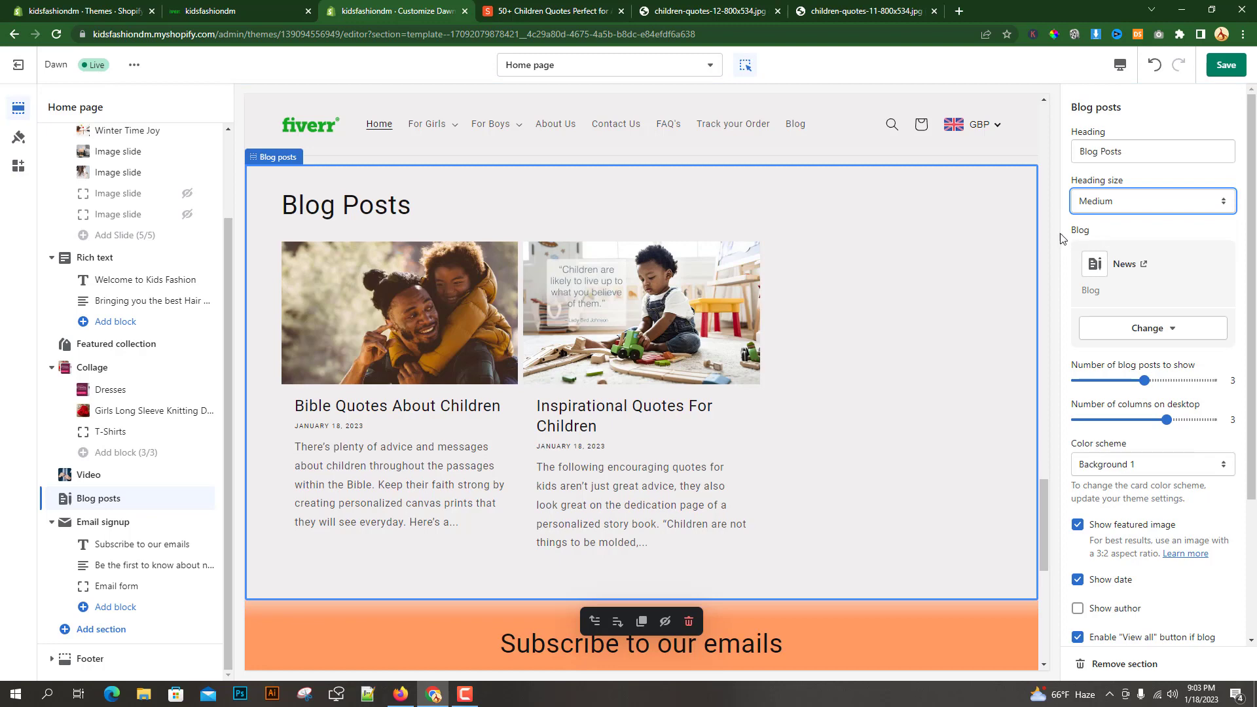
pyautogui.tripleClick(1062, 239)
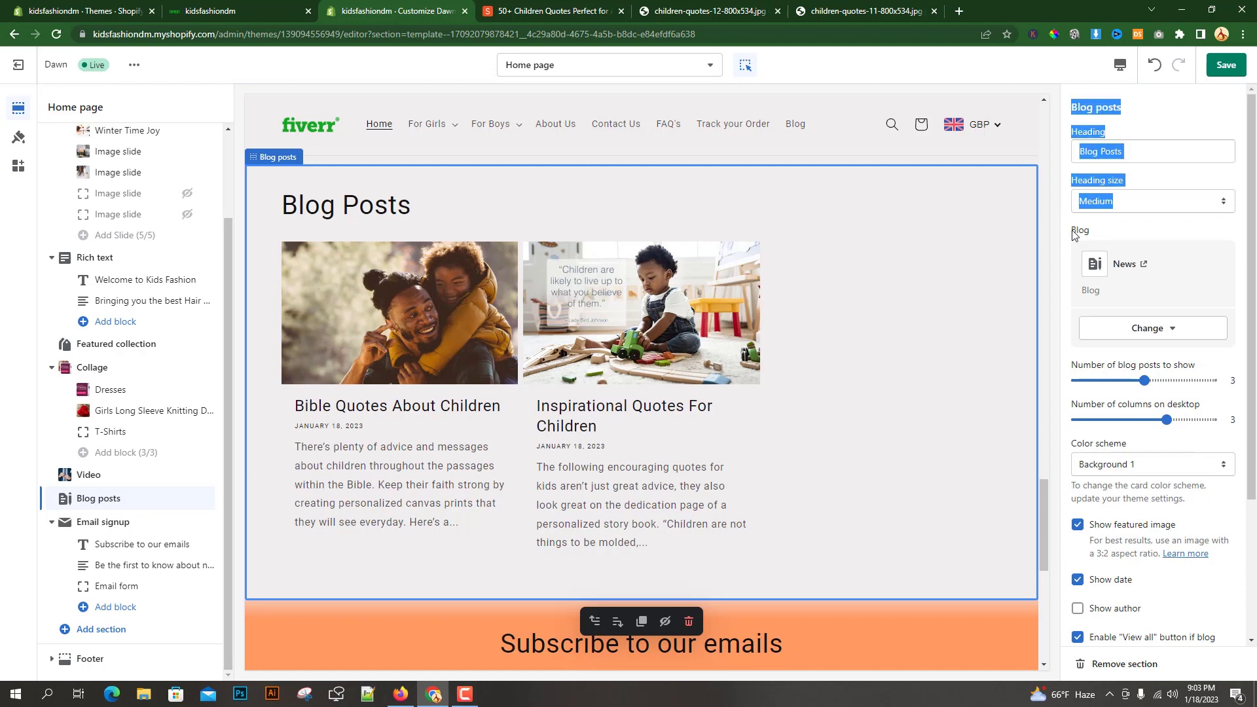
# - Review the blogs available as the section's source, without changing the selection
pyautogui.click(1170, 332)
pyautogui.click(1147, 359)
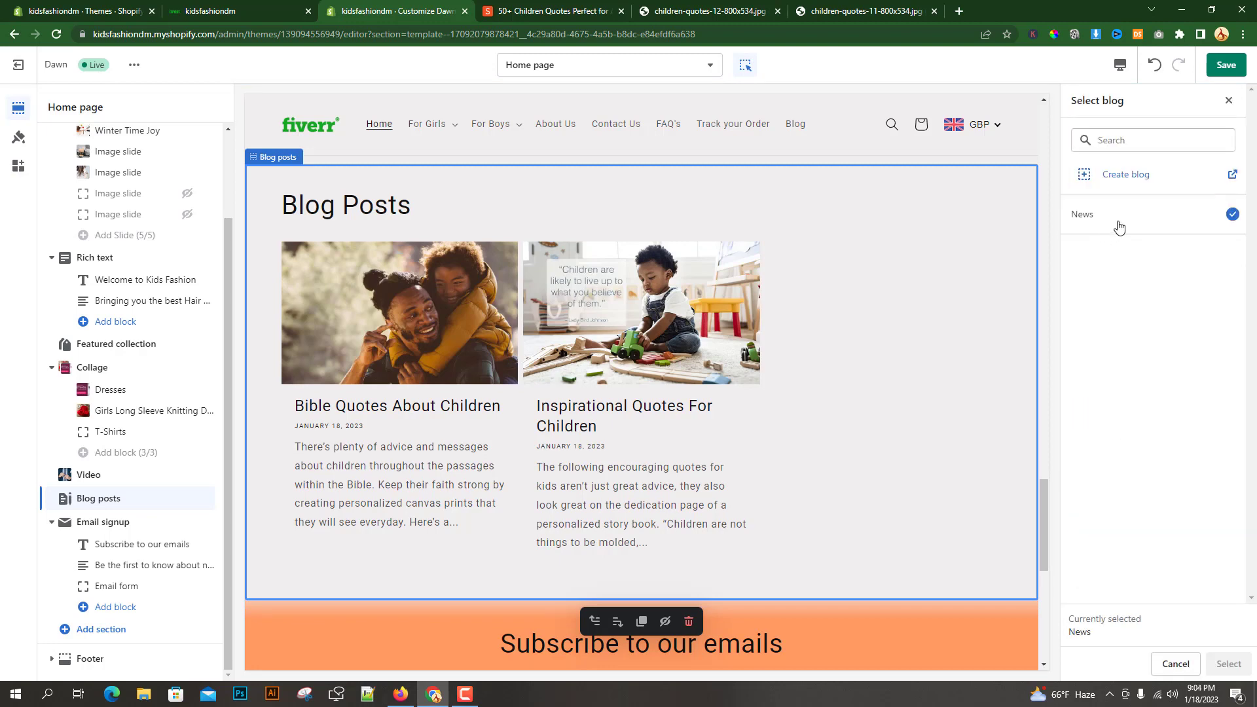
pyautogui.click(1229, 101)
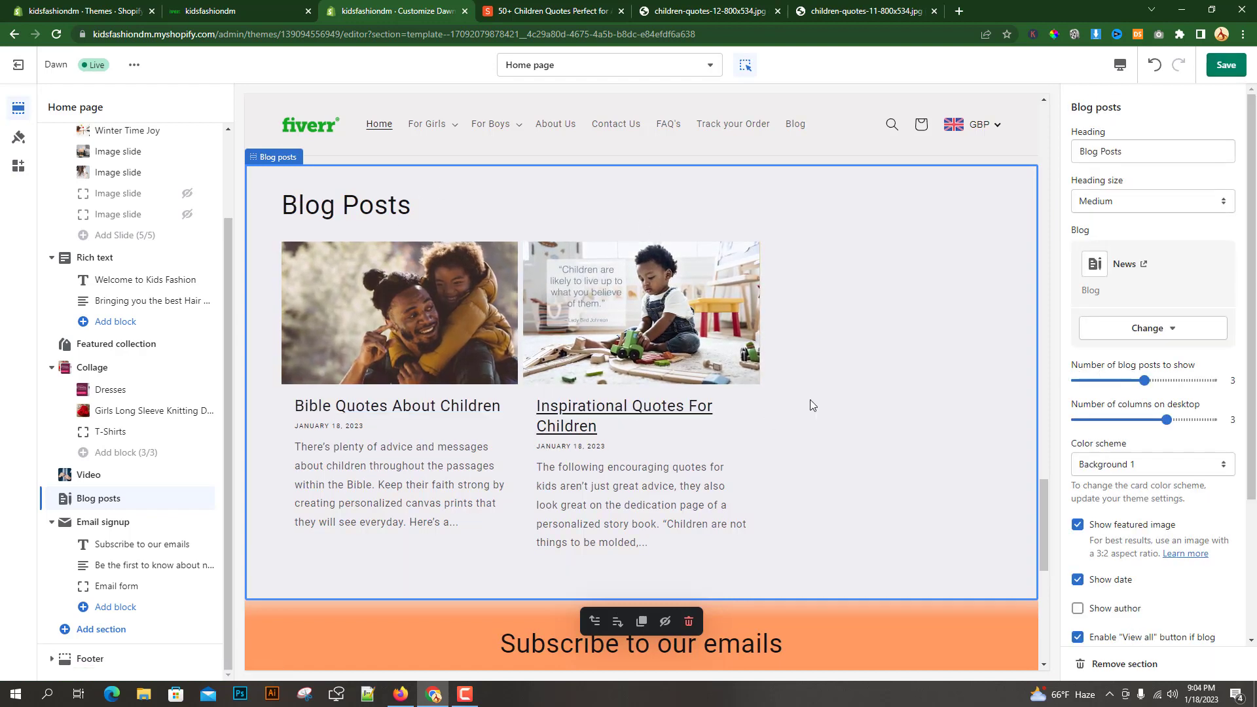
# - Set the blog section to show 2 posts in 2 columns on desktop
pyautogui.click(1098, 382)
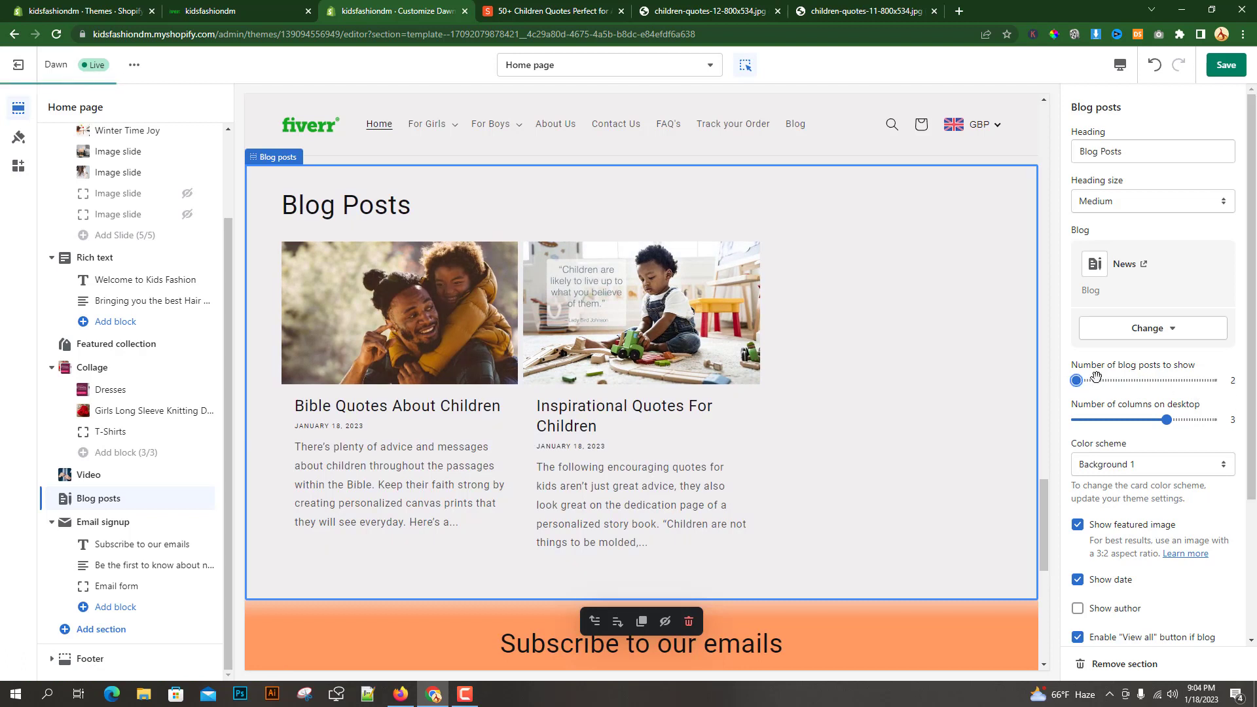
pyautogui.click(1122, 419)
pyautogui.scroll(-2, 1116, 401)
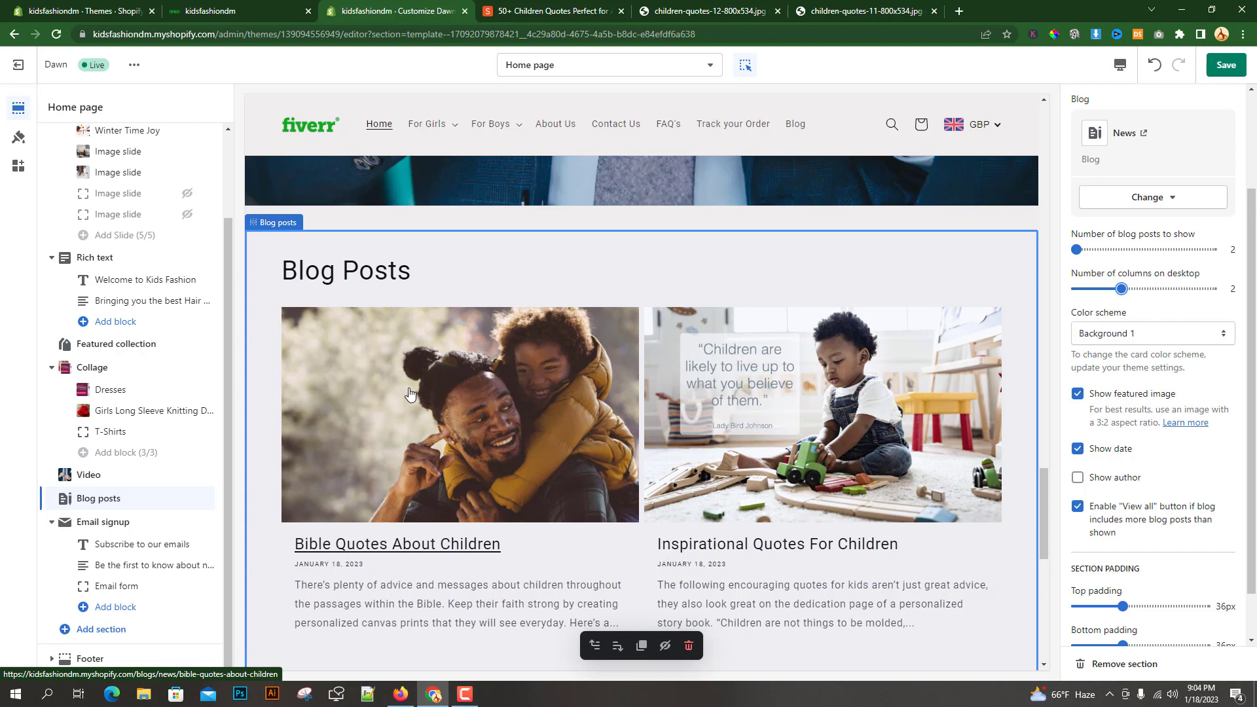
# - Try the blog section without featured images and turn them back on
pyautogui.click(1079, 396)
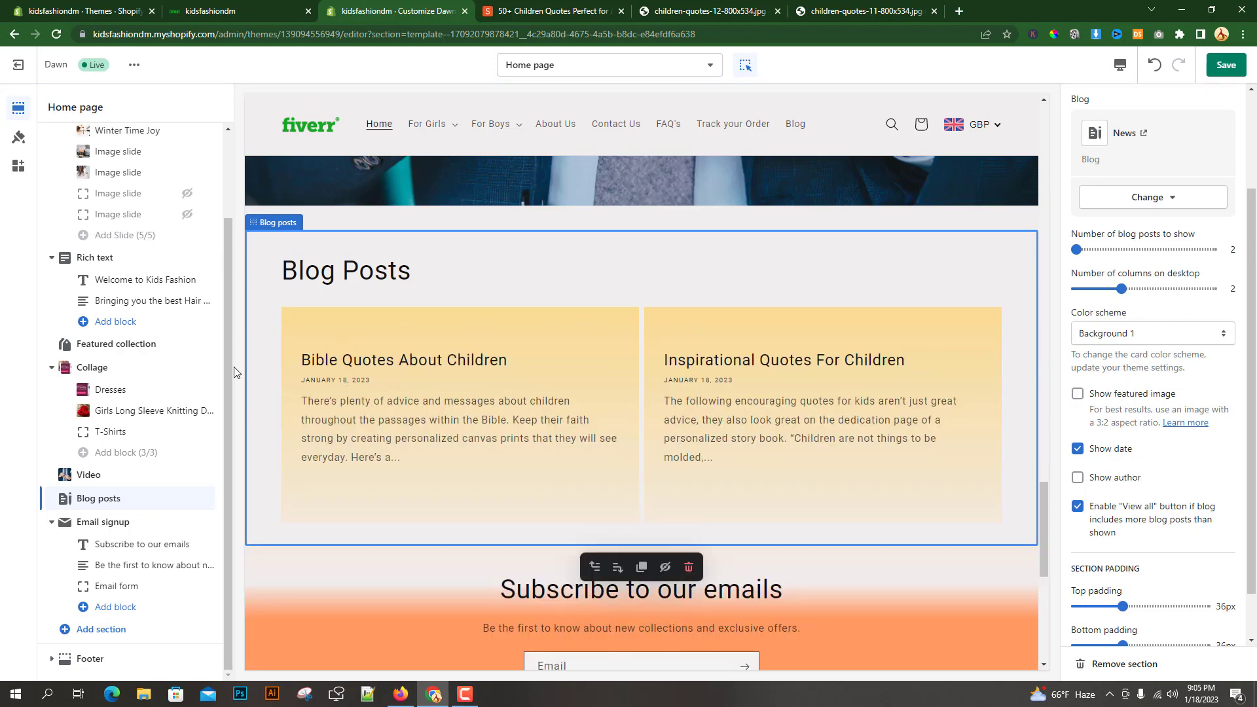
pyautogui.click(1076, 394)
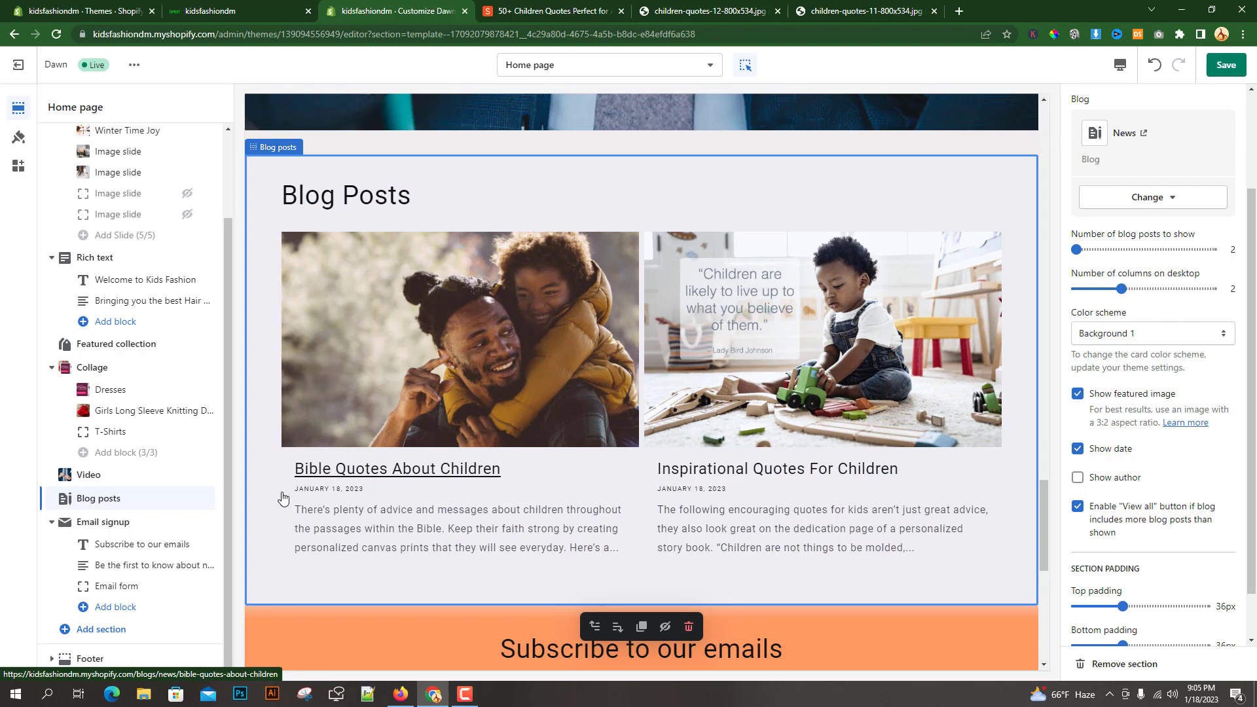
# - Hide the date on the posts in the blog section and look through its remaining options
pyautogui.click(1078, 451)
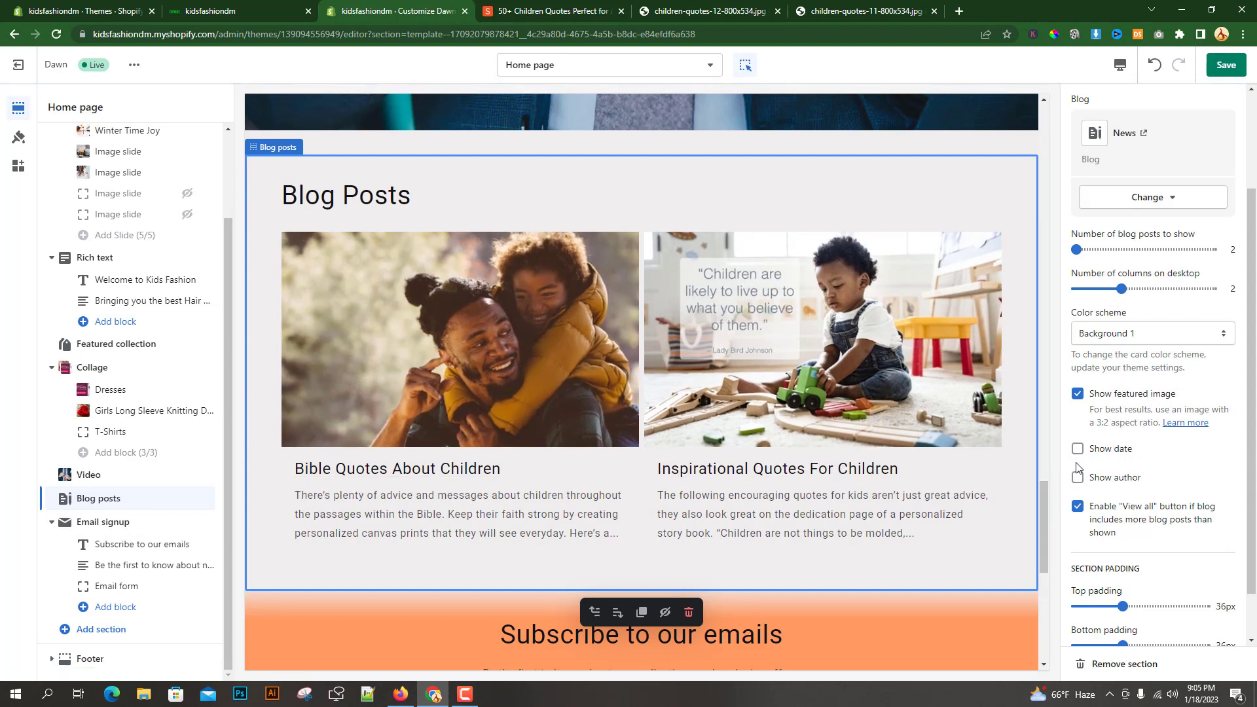
pyautogui.scroll(-2, 1100, 468)
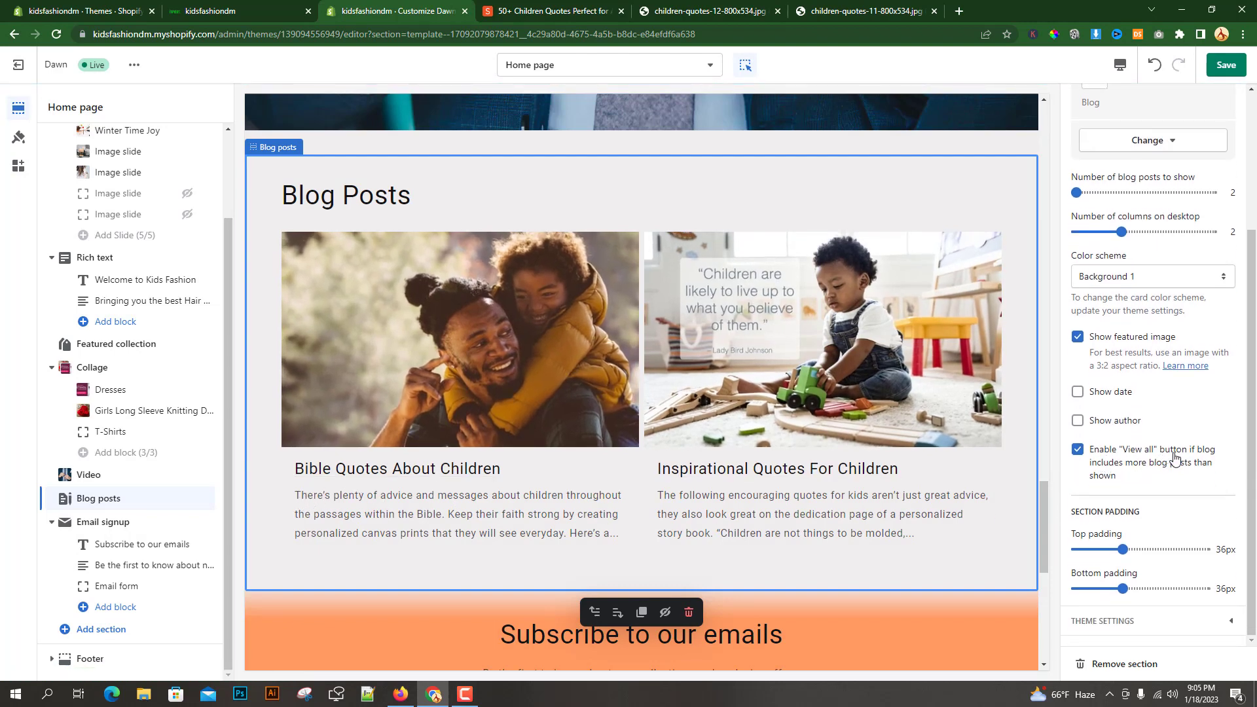
pyautogui.scroll(-1, 593, 535)
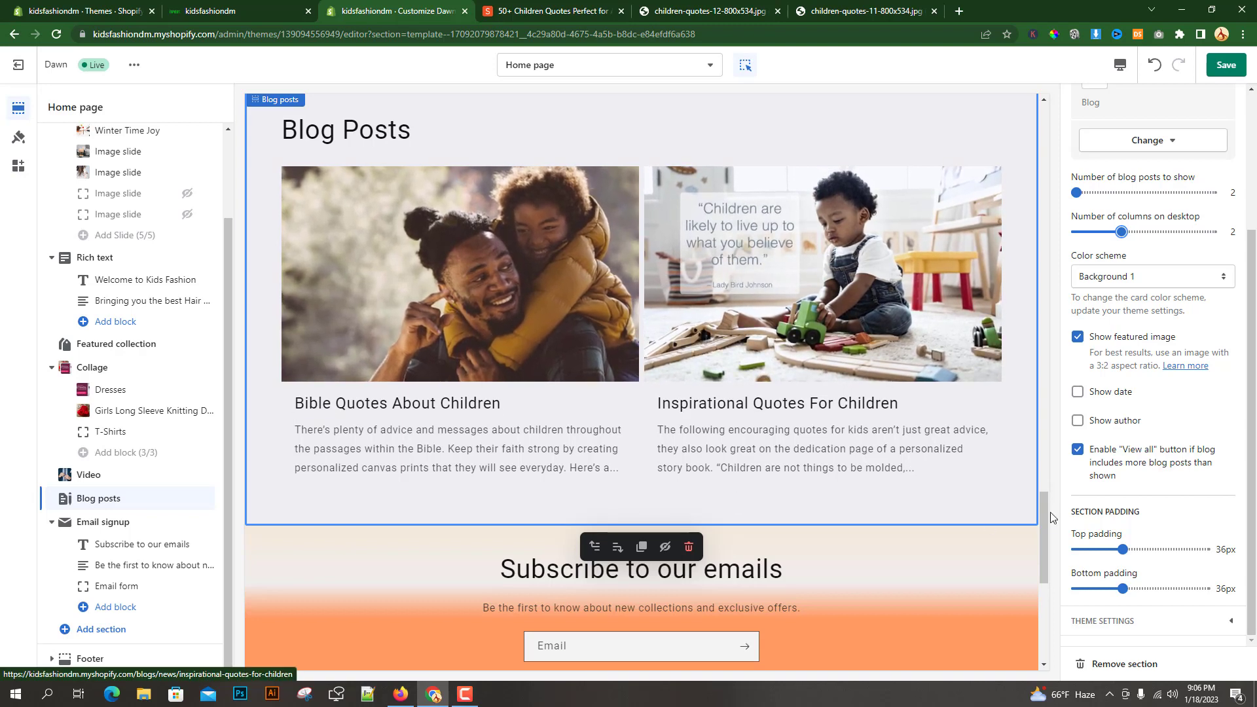
# - Set the blog section's top padding to 16 px and bottom padding to 8 px, and save the theme
pyautogui.moveTo(1072, 511); pyautogui.dragTo(1120, 511)
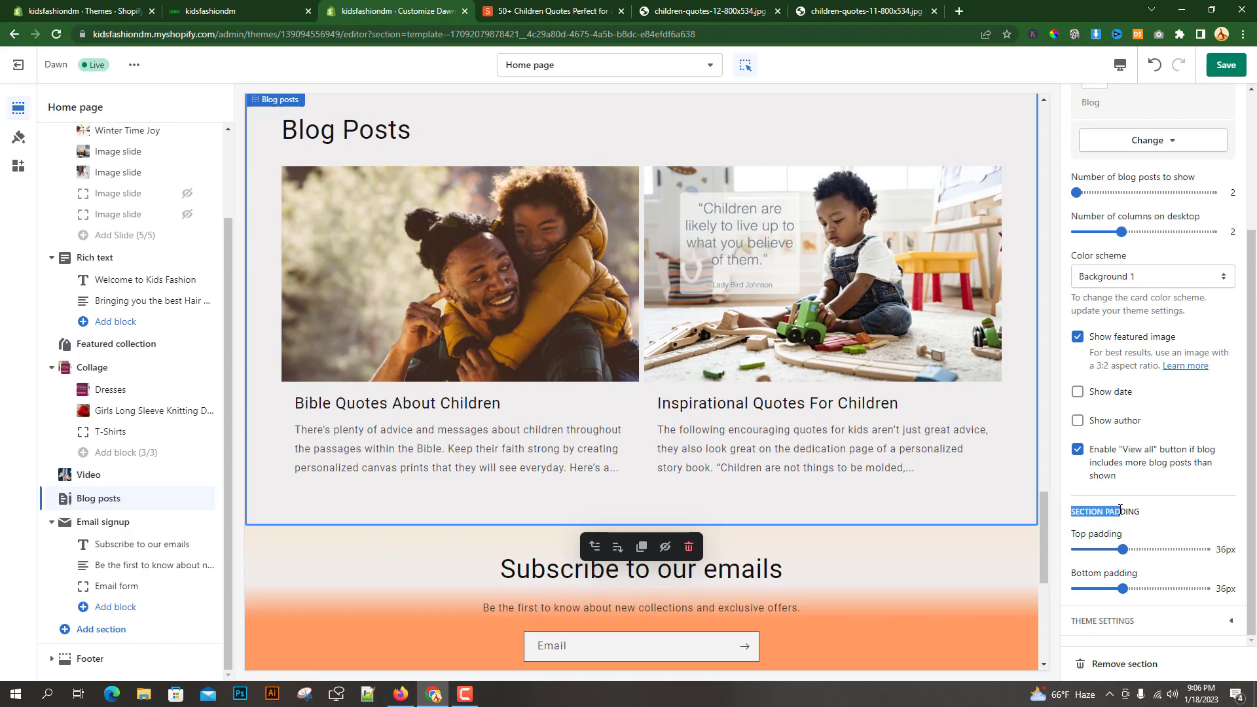
pyautogui.scroll(3, 410, 394)
pyautogui.scroll(-3, 850, 329)
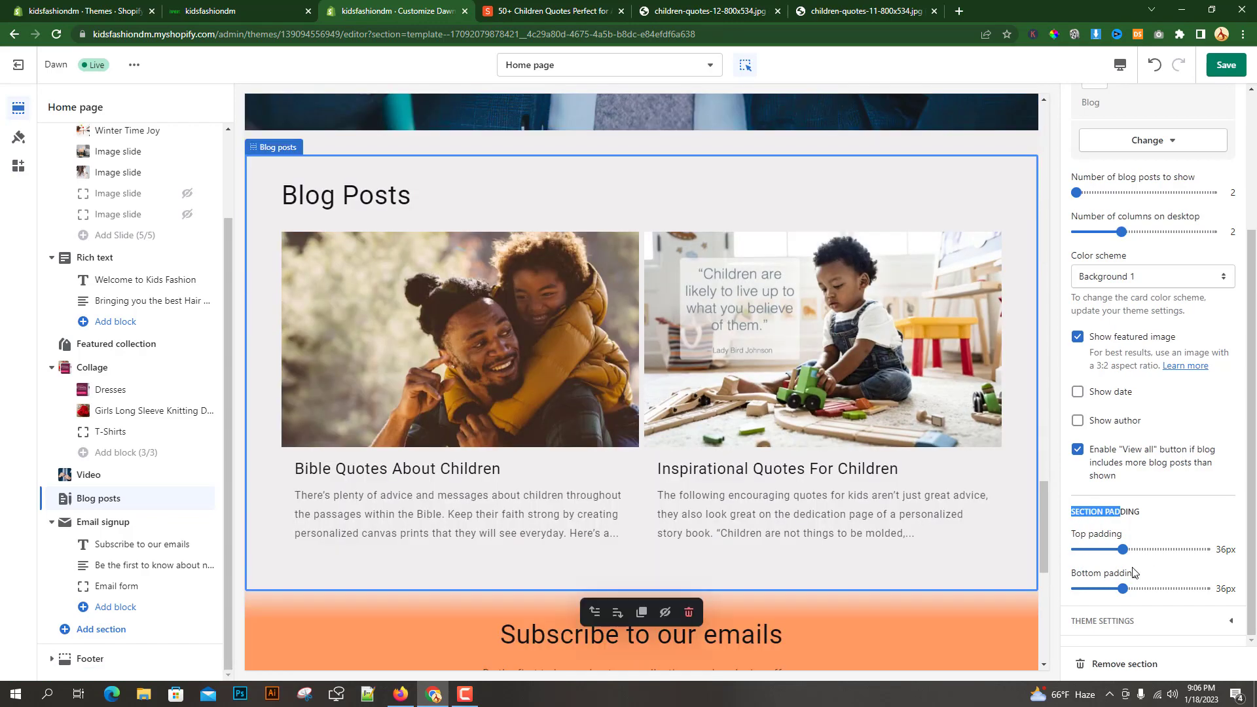
pyautogui.moveTo(1097, 555); pyautogui.dragTo(1096, 549)
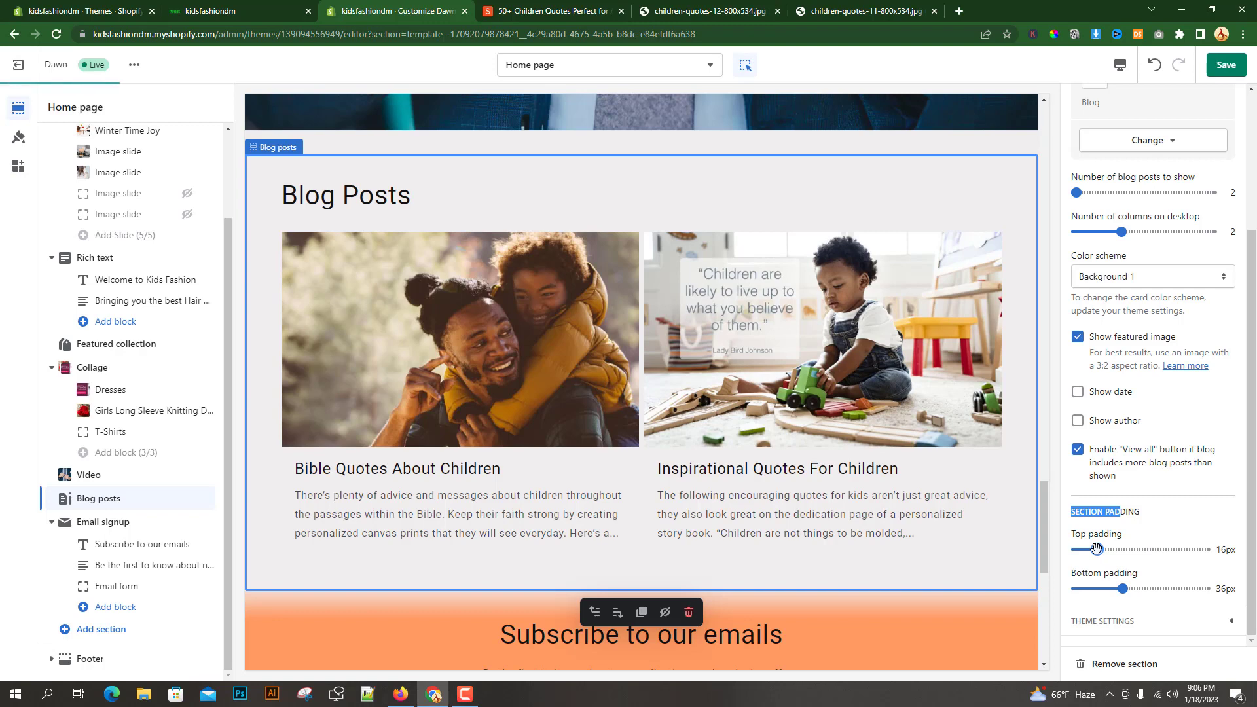
pyautogui.scroll(1, 376, 229)
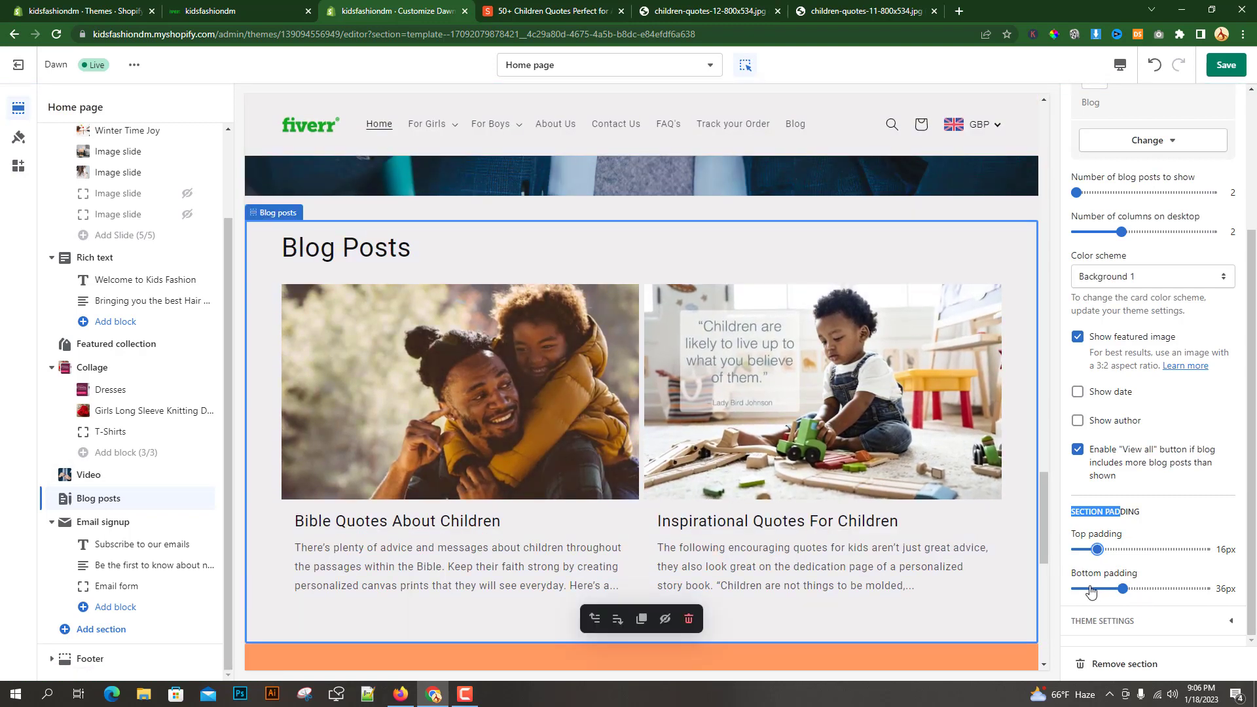
pyautogui.moveTo(1105, 592); pyautogui.dragTo(1104, 589)
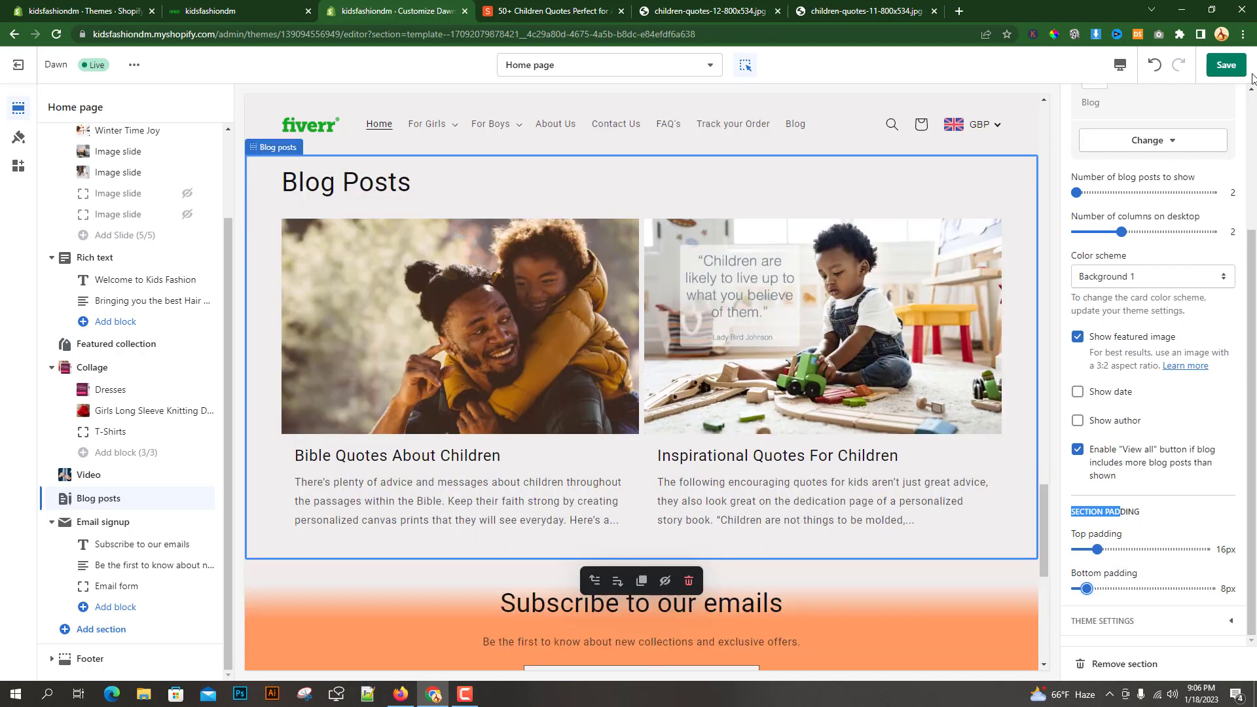
pyautogui.click(1226, 65)
# - Reload the live store's home page and examine the Blog Posts section above the email signup
pyautogui.click(209, 10)
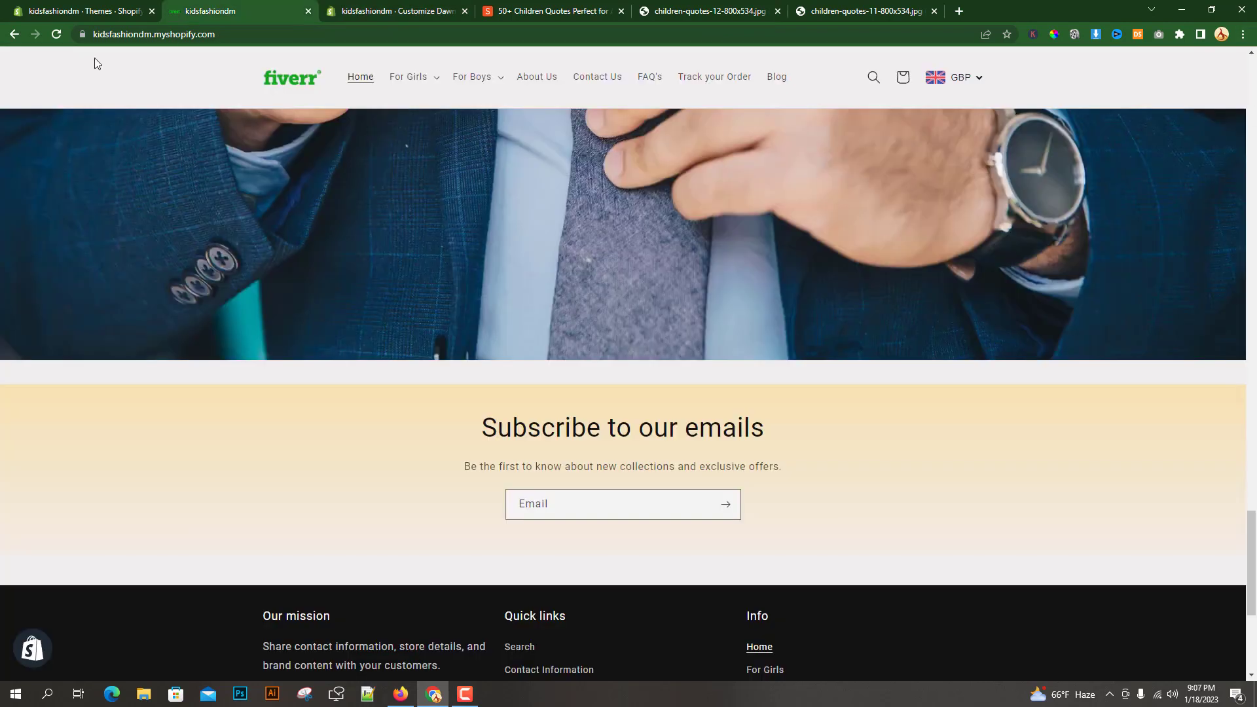
pyautogui.click(57, 36)
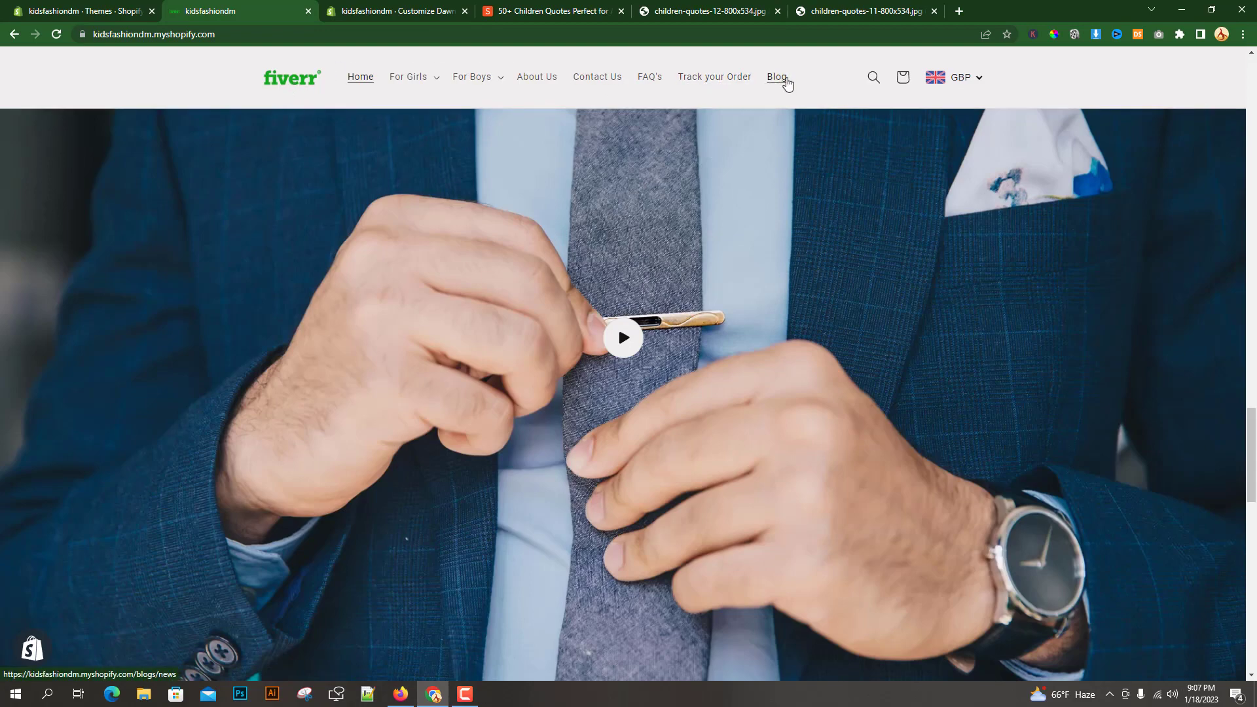
pyautogui.scroll(-10, 781, 236)
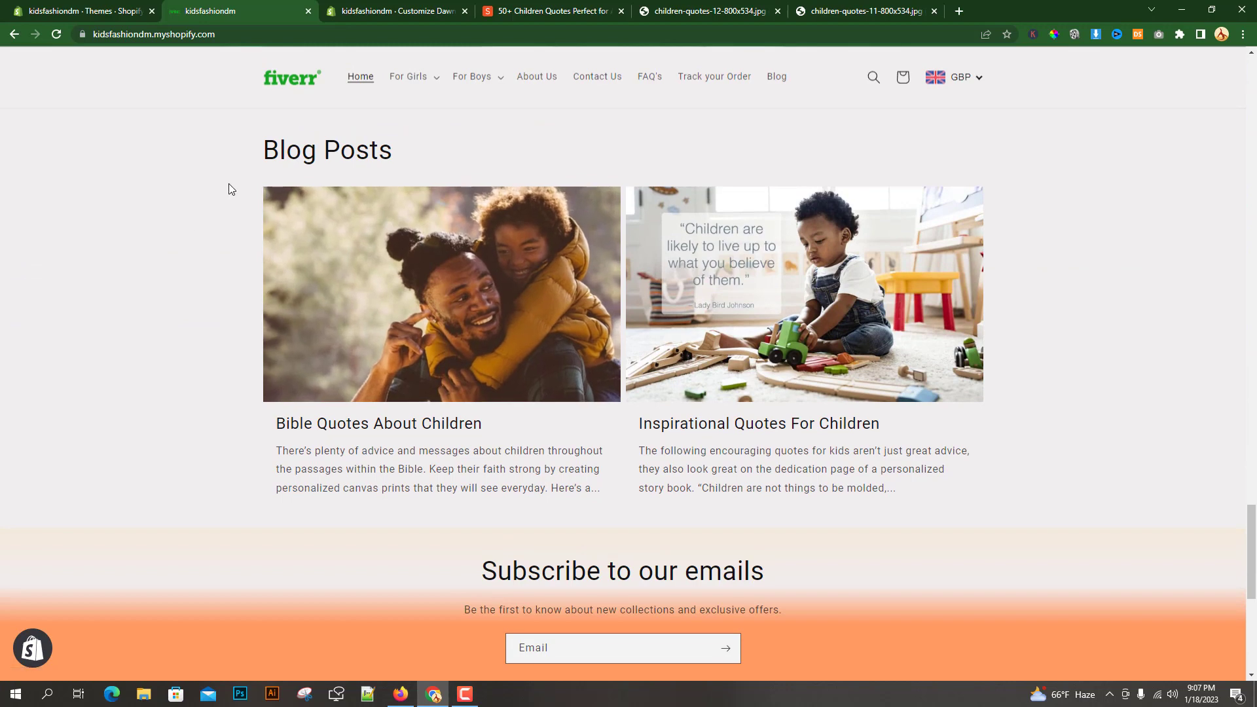
pyautogui.moveTo(235, 152); pyautogui.dragTo(1080, 453)
pyautogui.click(1065, 534)
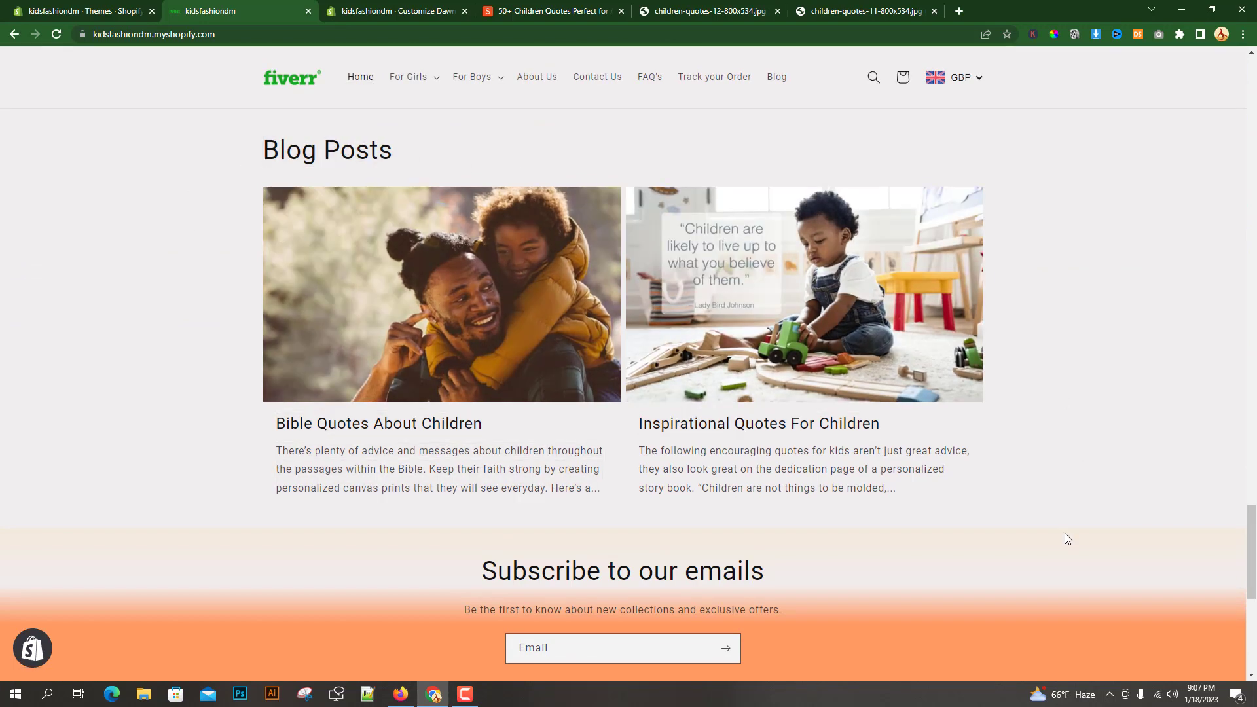